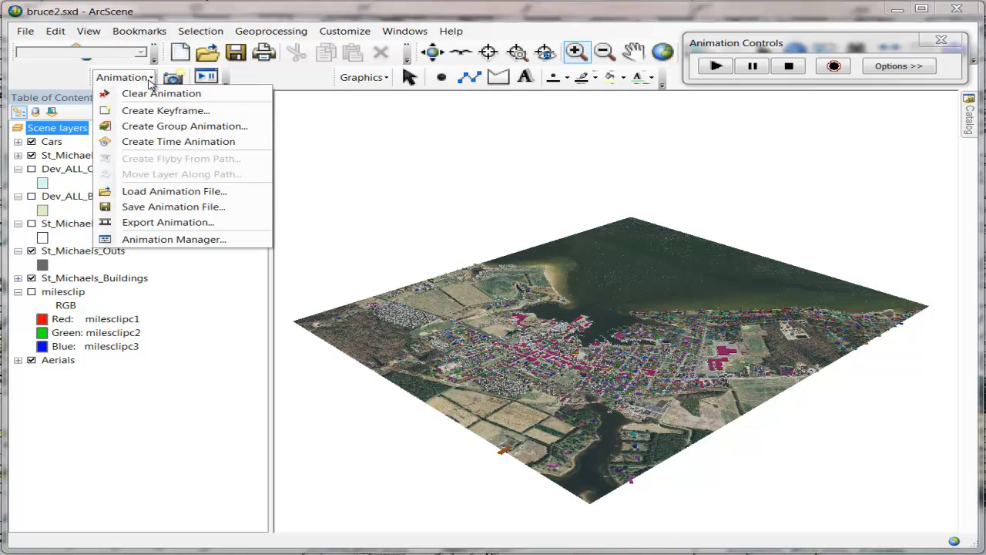
- Check the available animation files without loading one, and play the scene's animation
click(157, 192)
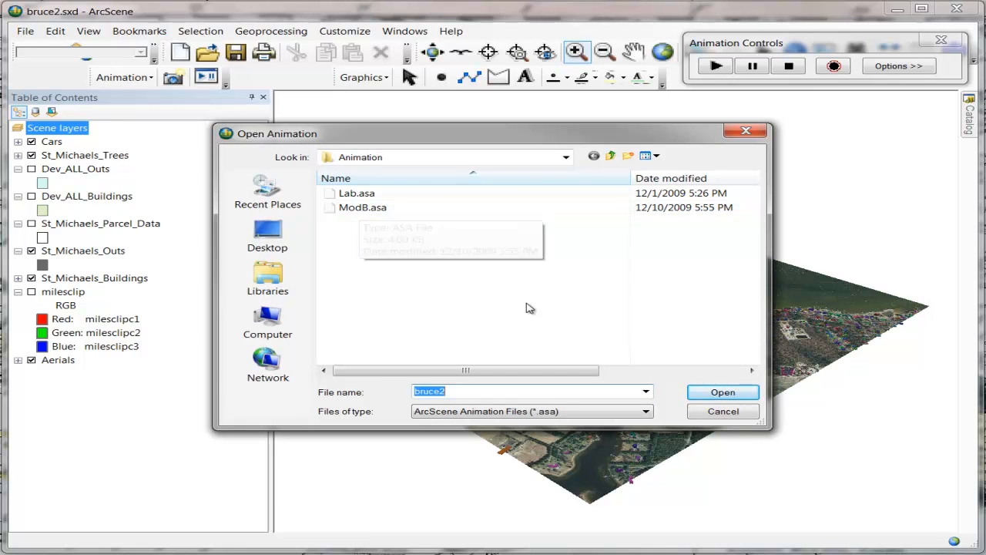
click(723, 412)
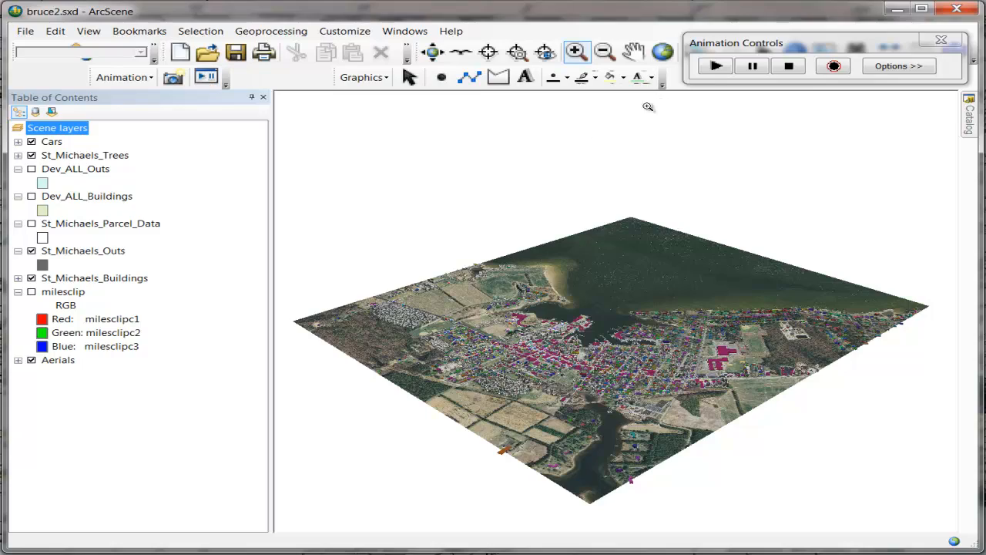
click(715, 66)
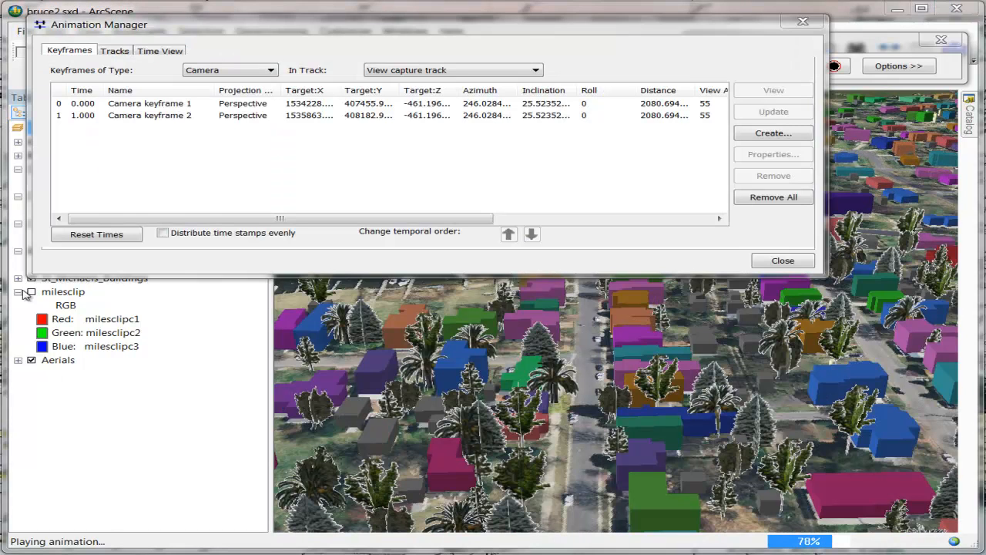
- Show the view stored in Camera keyframe 1 and move the Animation Manager off the scene
double_click(123, 107)
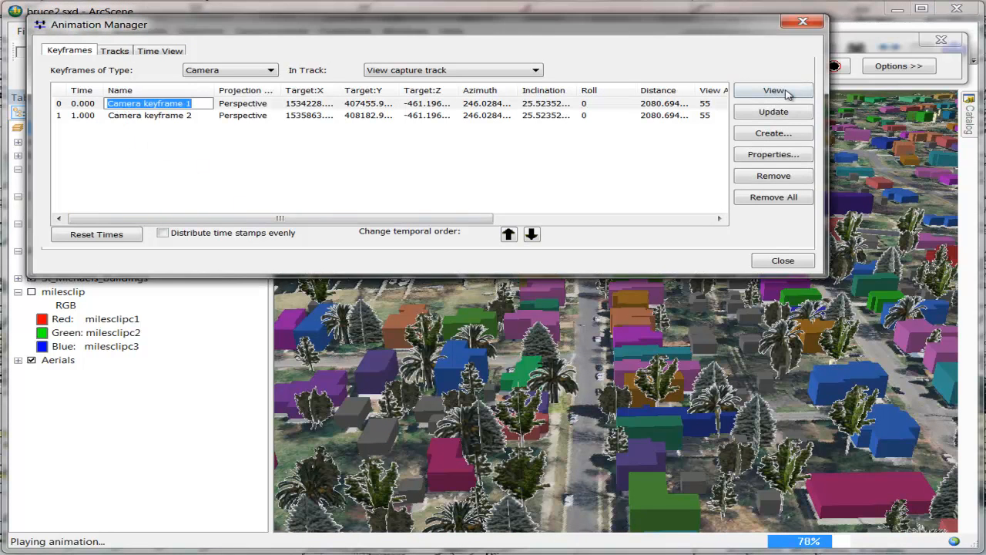
click(775, 92)
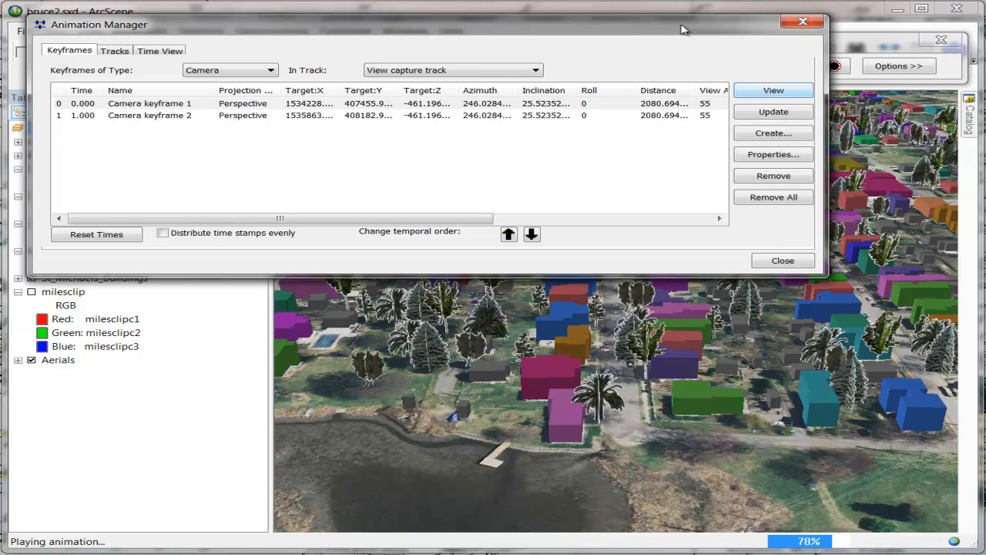
drag(674, 33, 107, 251)
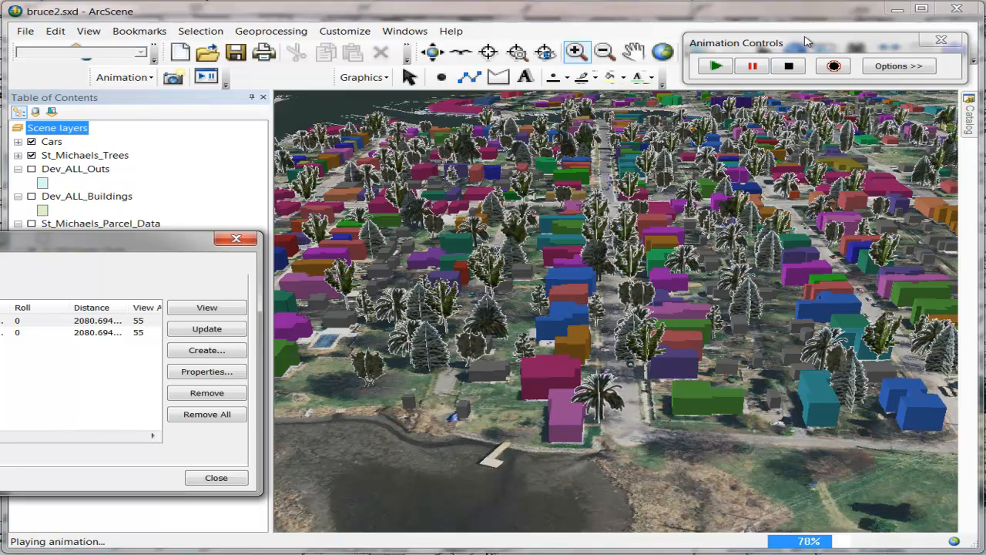
- Identify a St_Michaels_Buildings feature beside the central street and look up its address attribute
drag(808, 42, 800, 95)
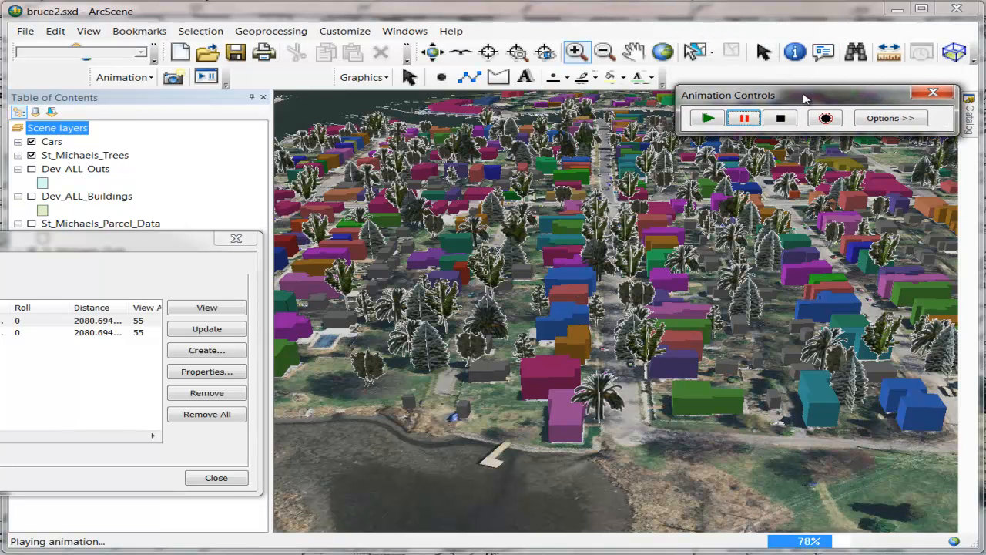
click(794, 52)
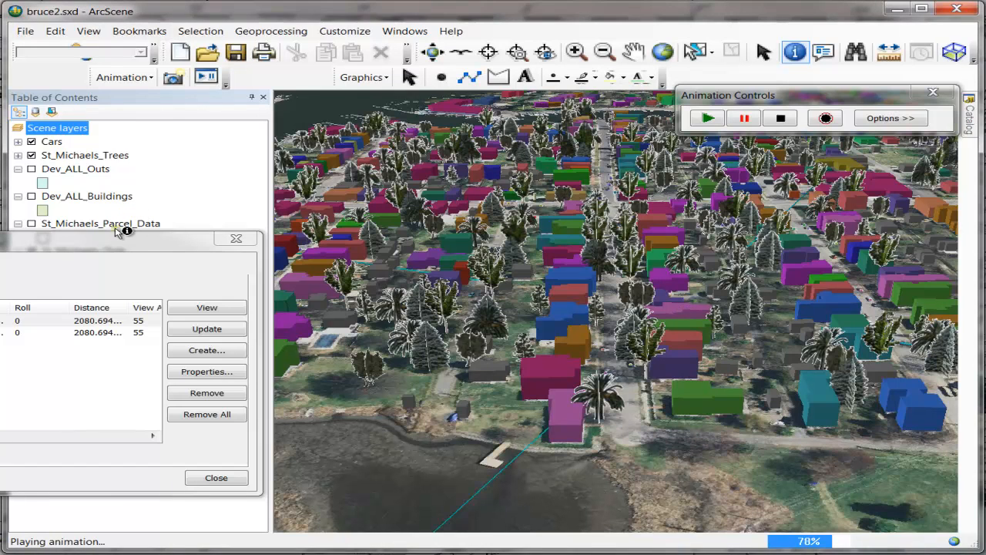
click(556, 241)
drag(444, 254, 418, 127)
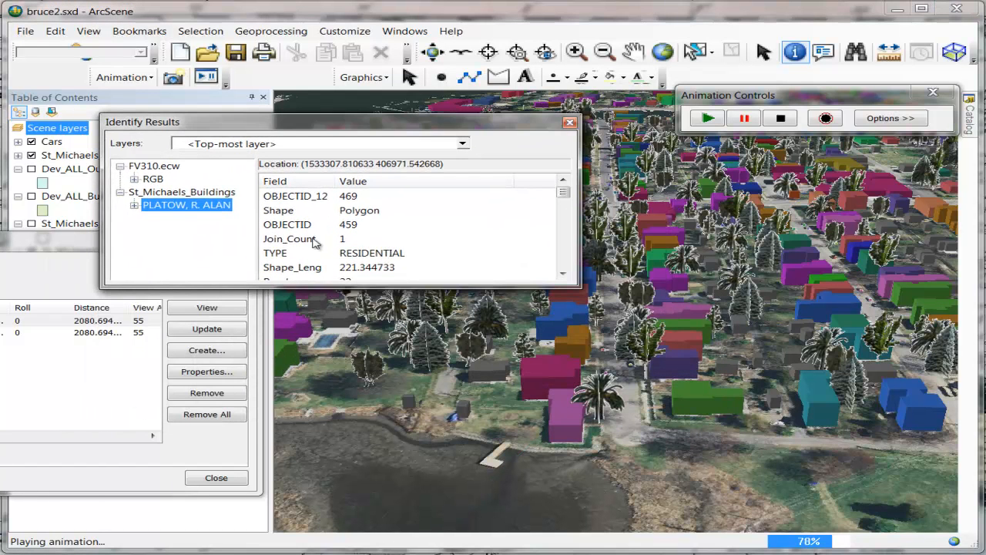
click(564, 262)
click(565, 262)
click(565, 265)
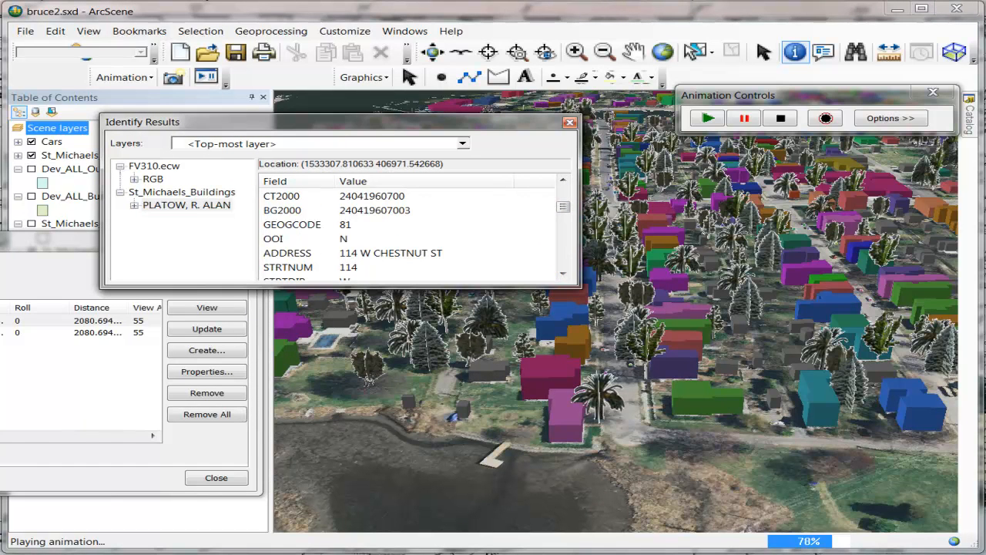
click(569, 123)
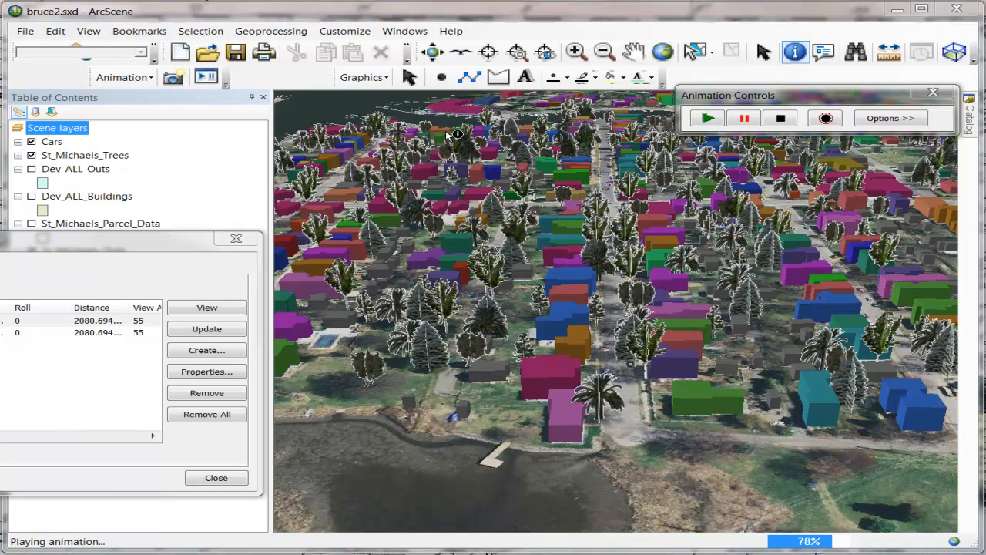
- Check in the list of toolbars whether 3D Graphics is enabled
click(344, 32)
mouse_move(354, 52)
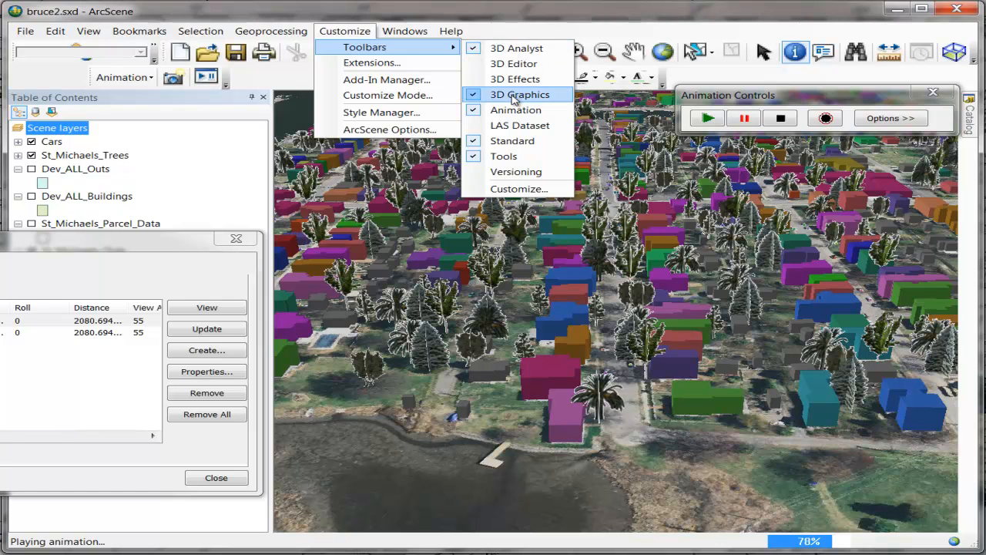
click(494, 36)
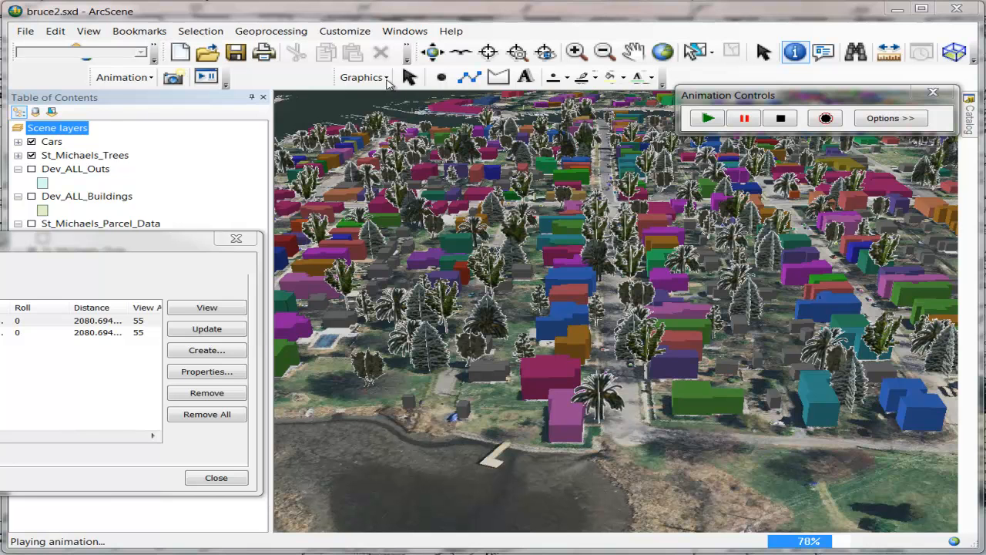
- Close the Animation Manager, create a new graphics layer and name it "W. Chestnut St"
click(236, 238)
click(383, 79)
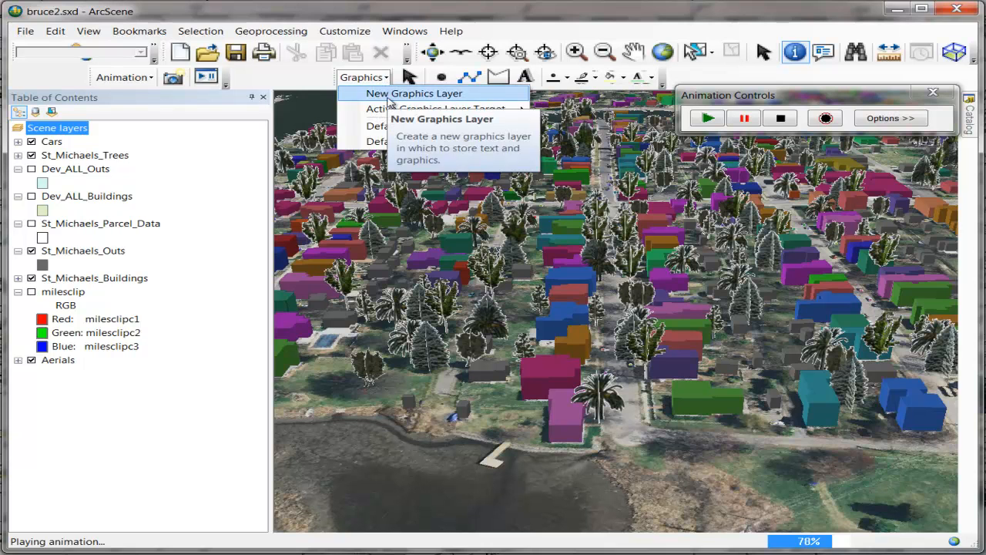
click(388, 94)
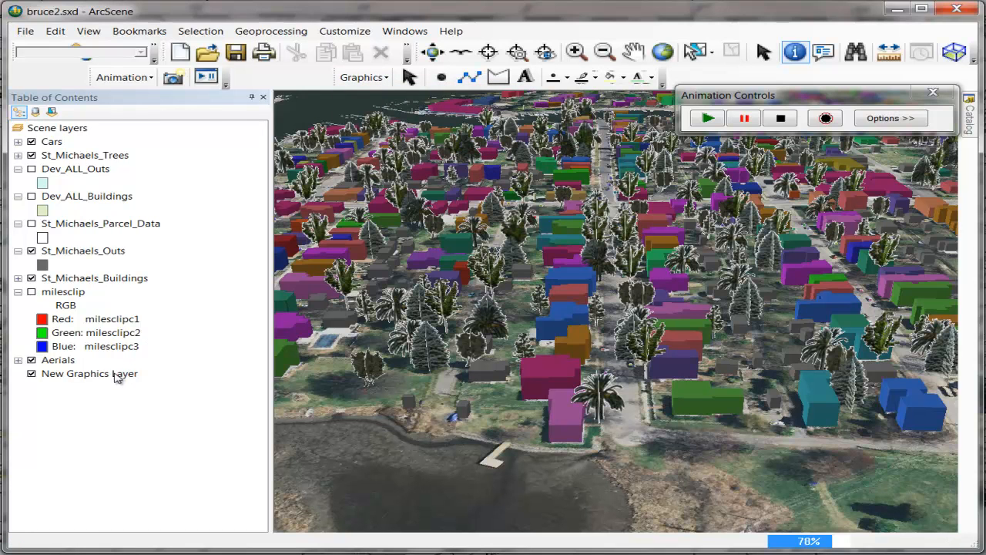
click(79, 376)
click(85, 377)
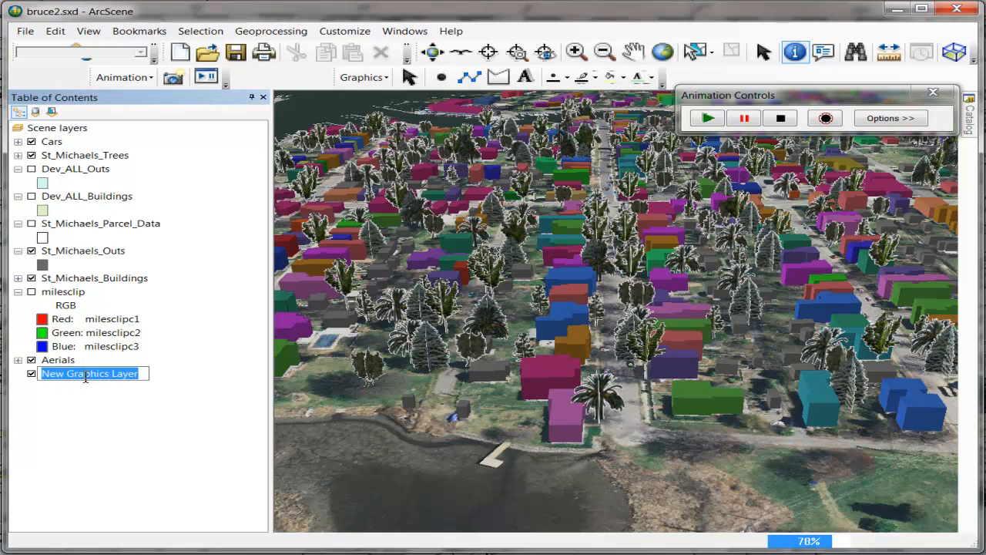
text(W. C)
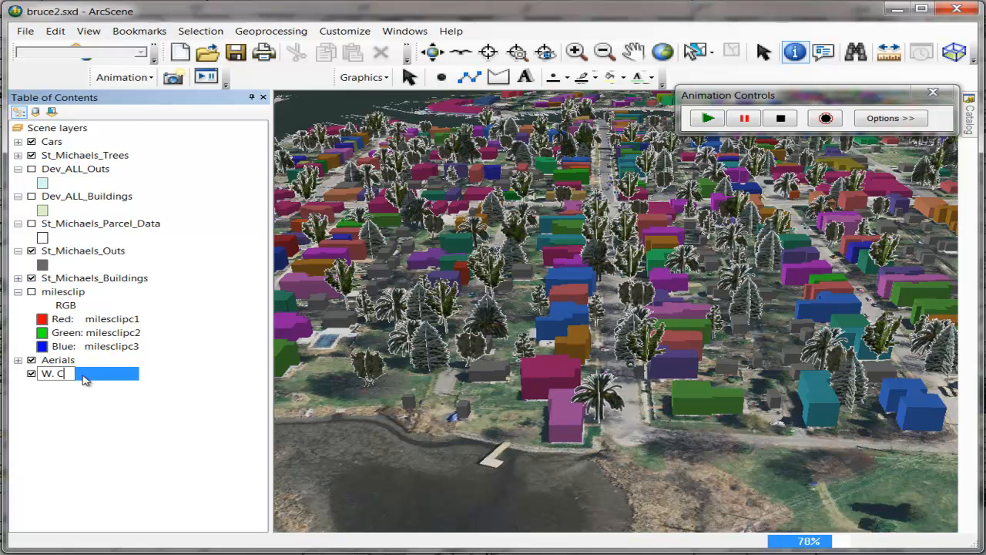
text(heste)
text(nut St)
key(Return)
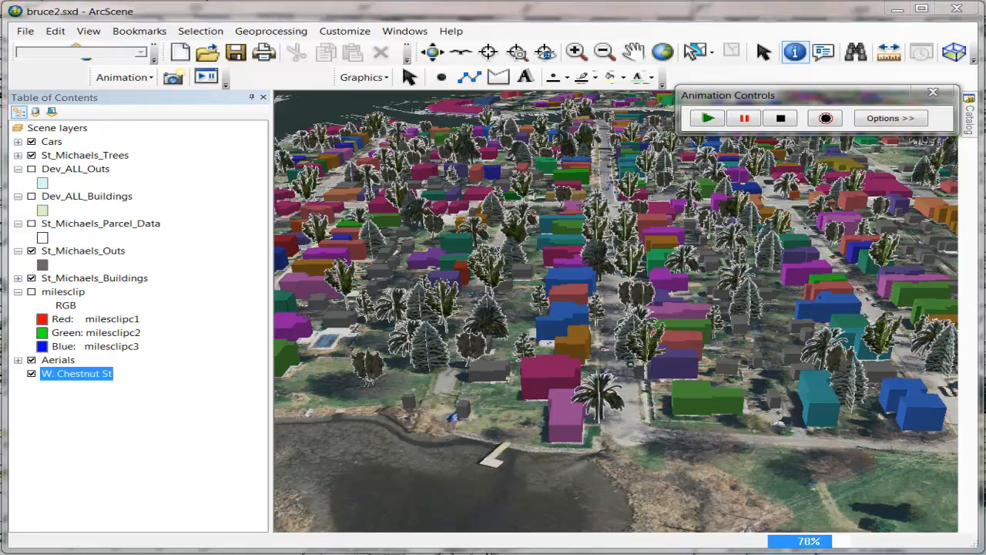
- Set the default 3D text symbol to Evening Rose
click(386, 78)
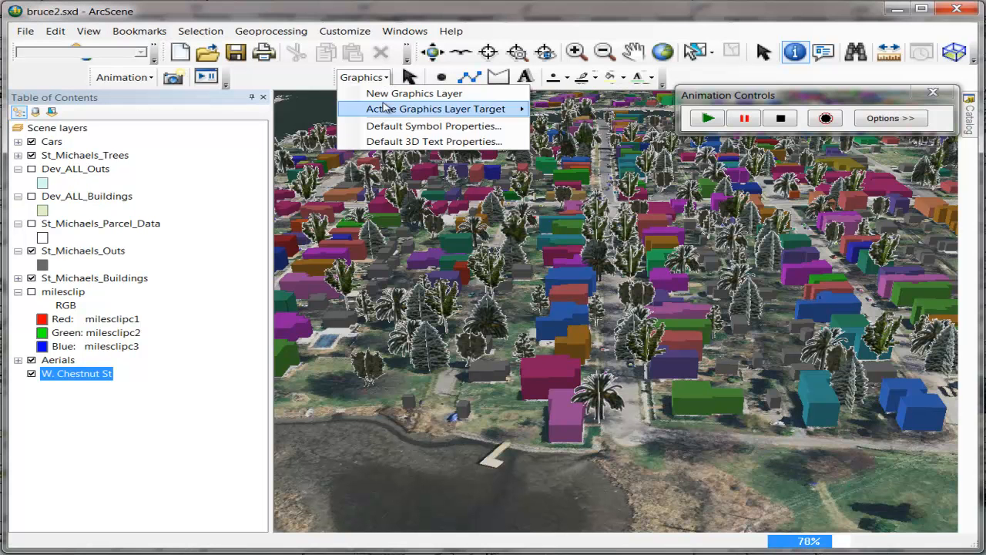
click(389, 143)
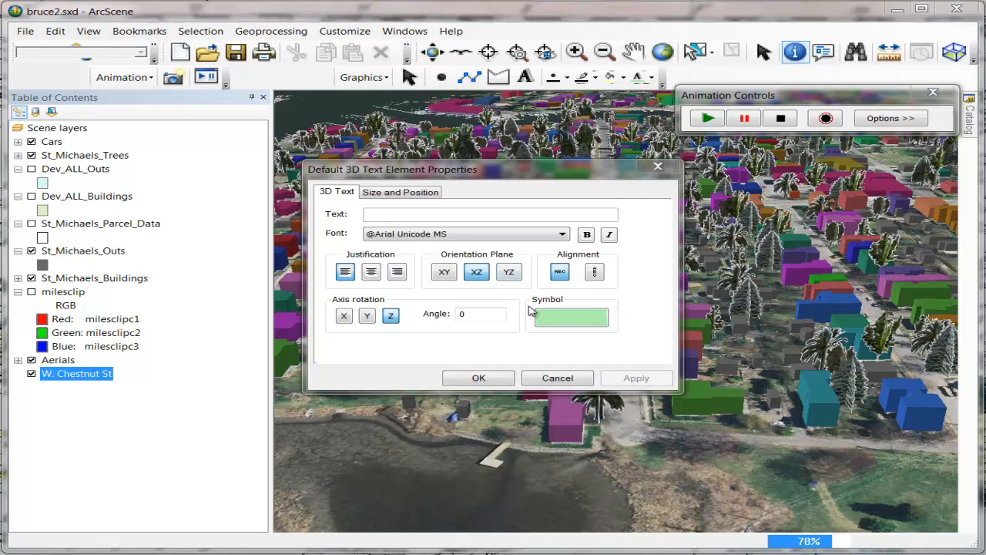
click(390, 198)
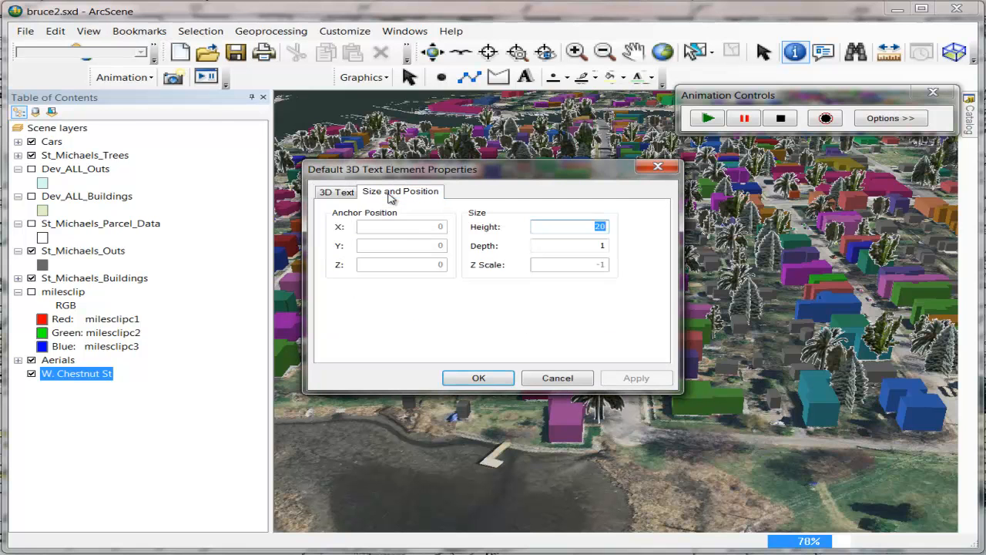
click(344, 194)
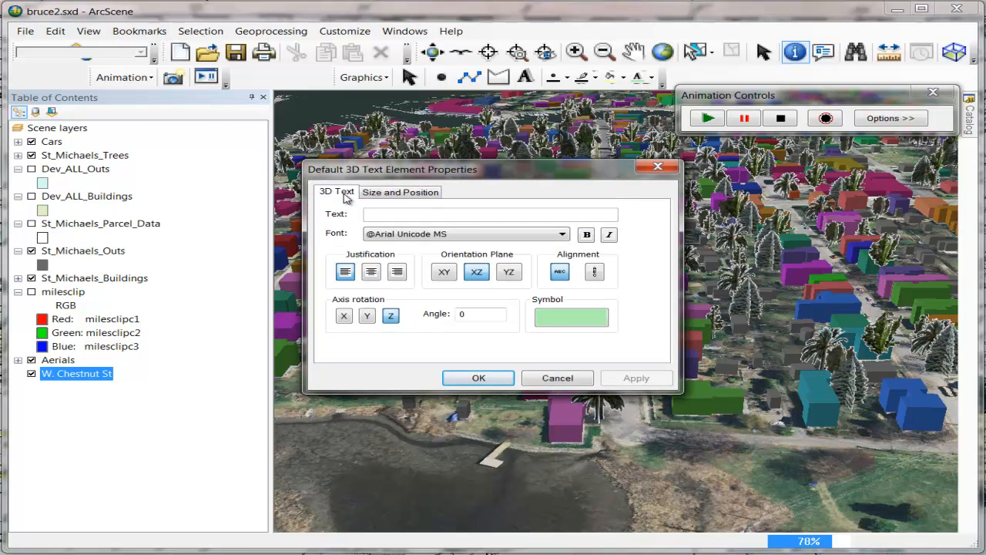
click(553, 322)
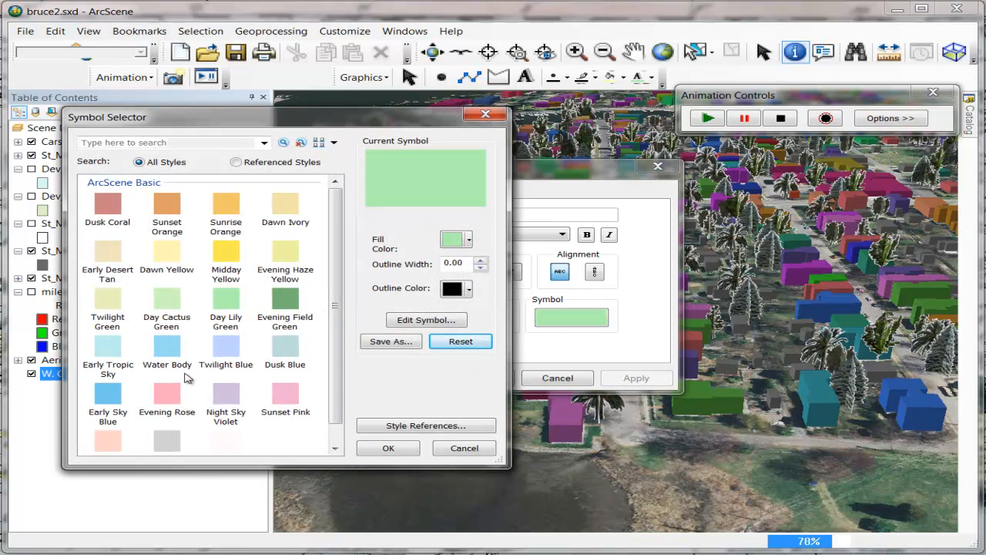
click(166, 393)
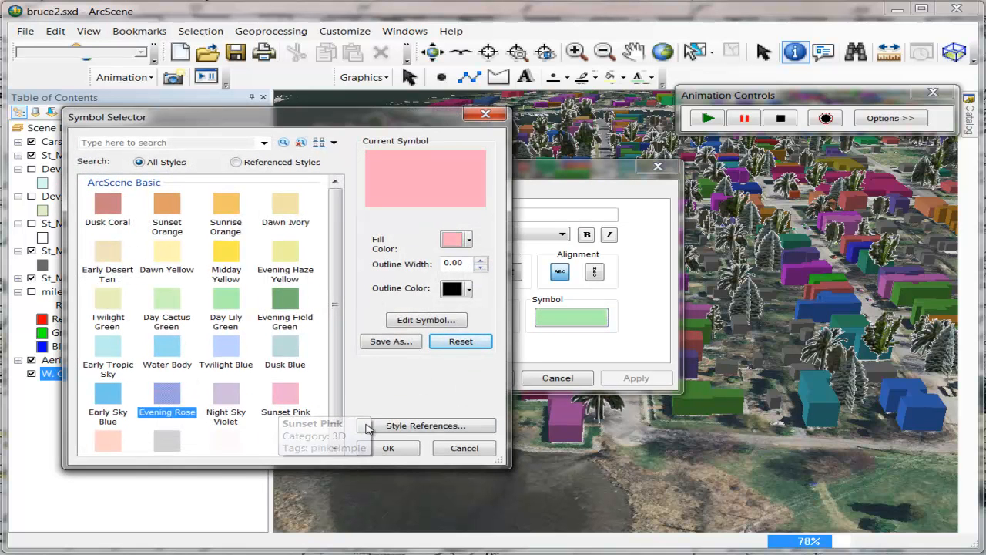
click(389, 448)
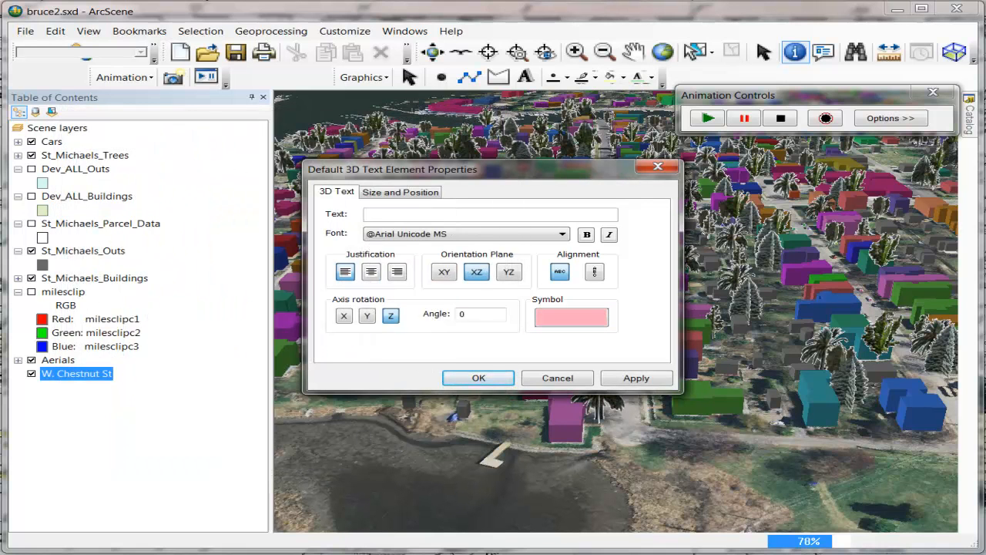
click(400, 192)
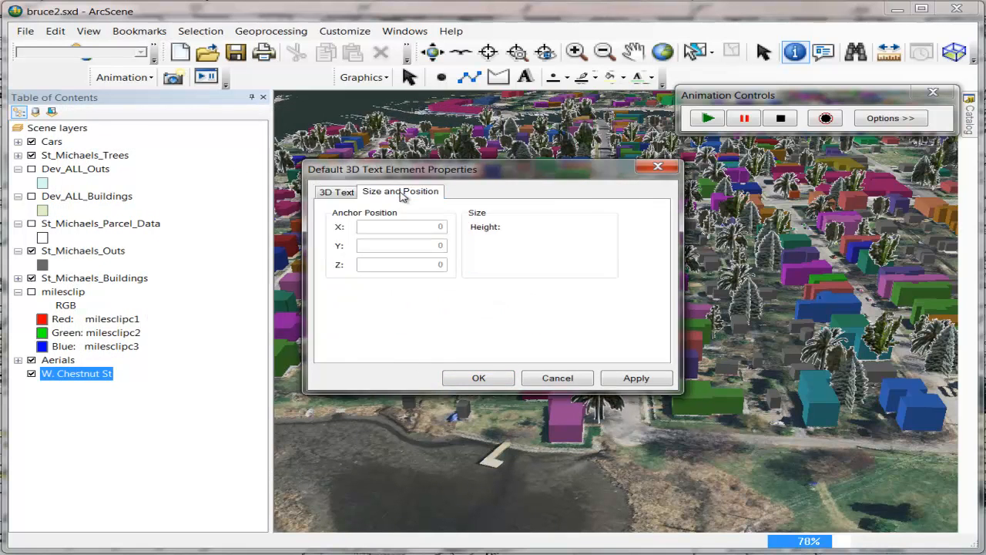
double_click(601, 228)
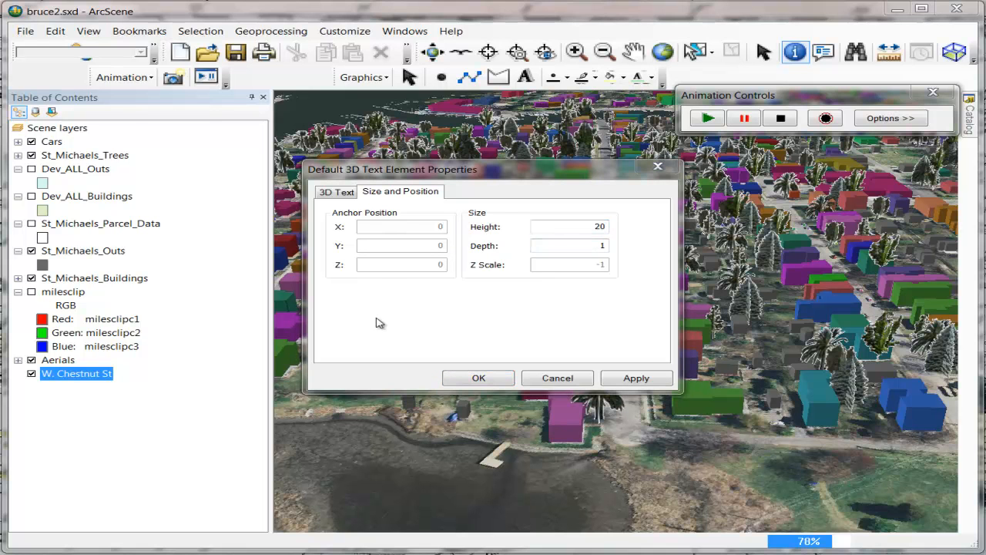
click(478, 377)
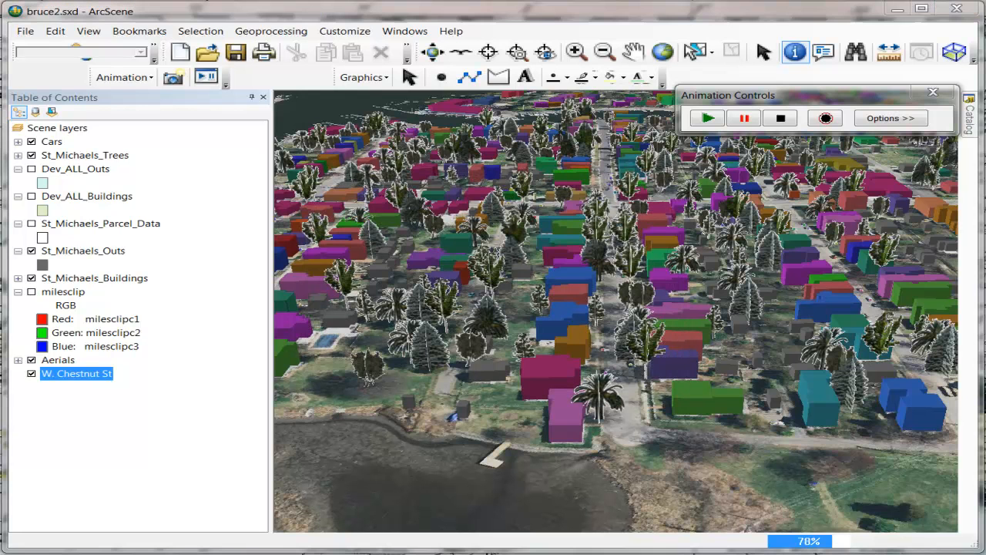
- Add the 3D text "W. Chestnut St." beside the central street running up from the water
click(525, 79)
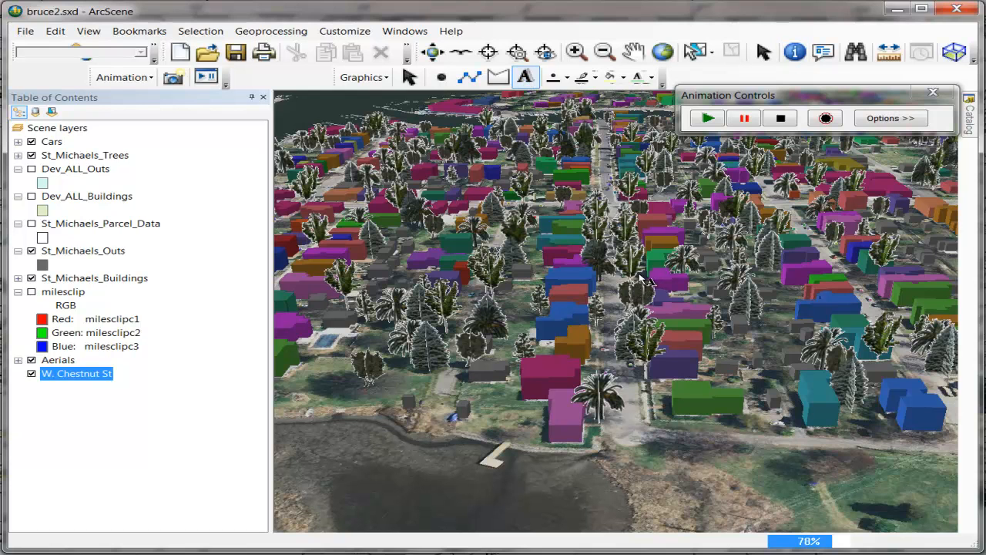
click(635, 278)
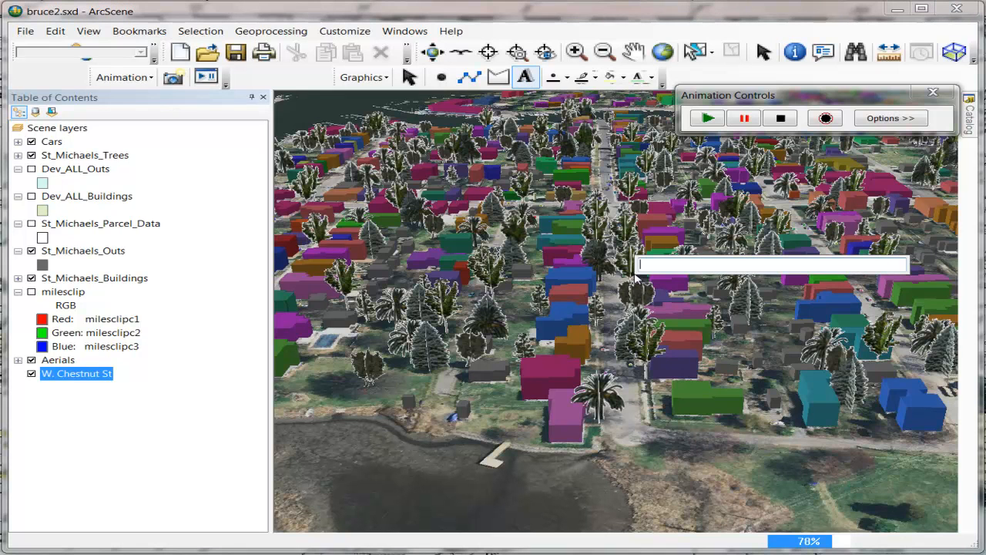
text(W. Chestnut St)
key(Return)
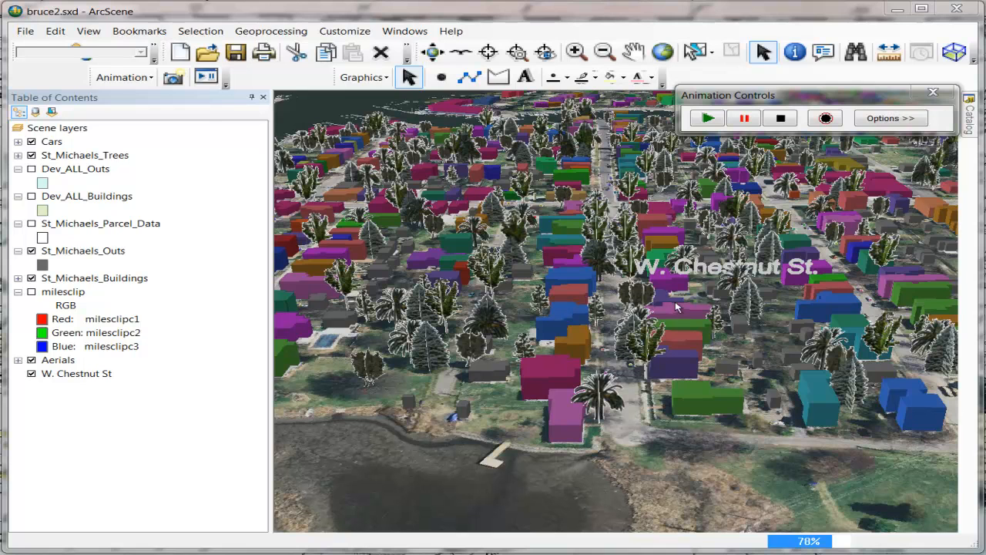
- Raise the "W. Chestnut St." 3D text by setting its anchor Z position to 50
click(409, 77)
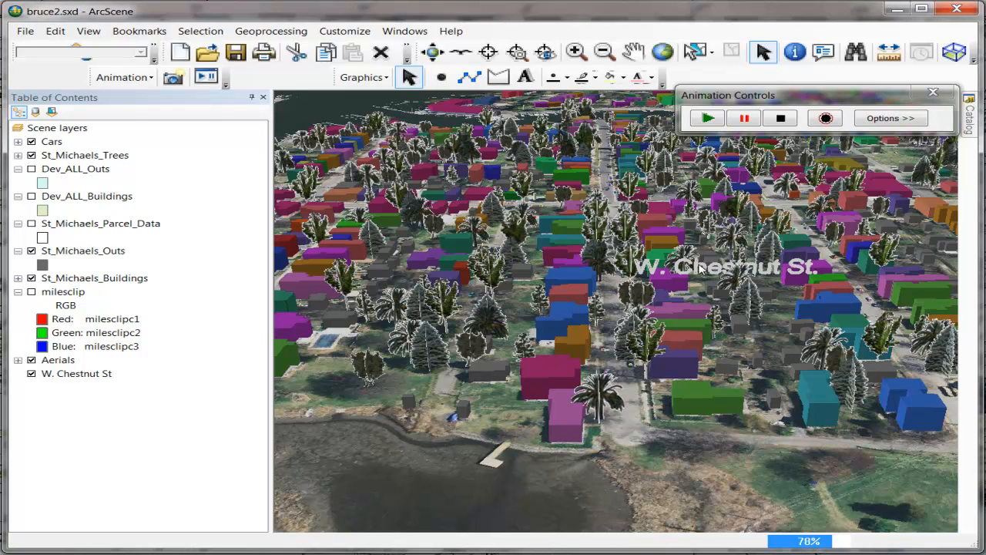
right_click(699, 269)
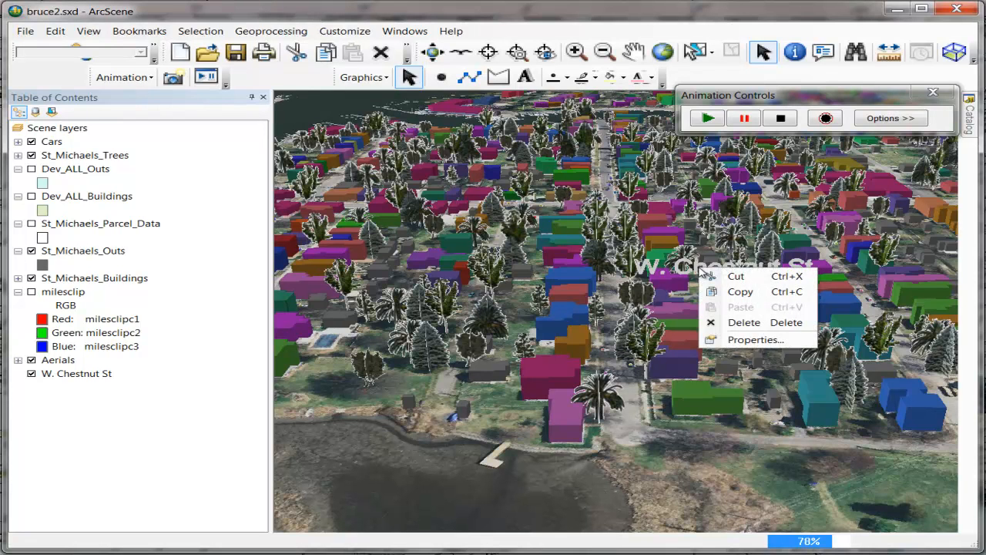
click(733, 340)
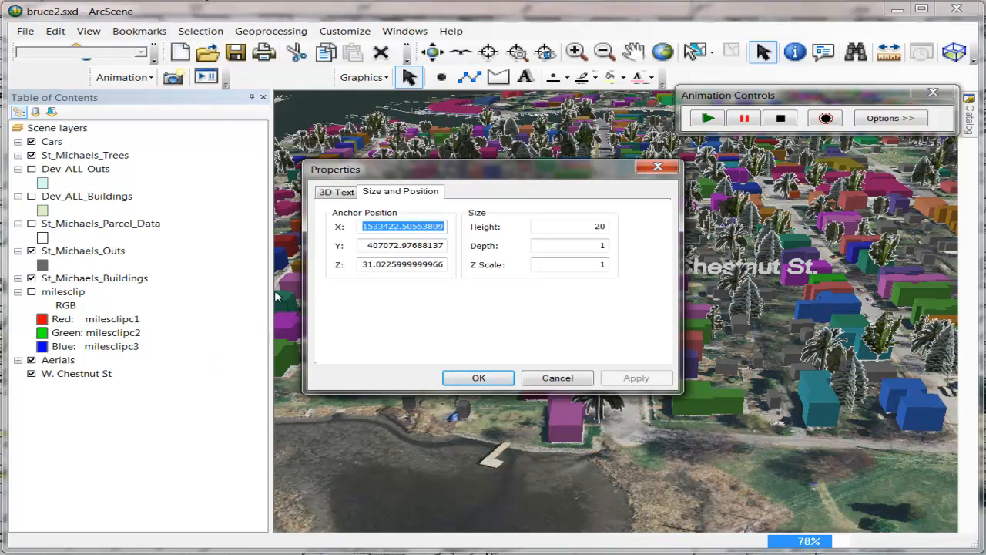
drag(367, 265, 470, 265)
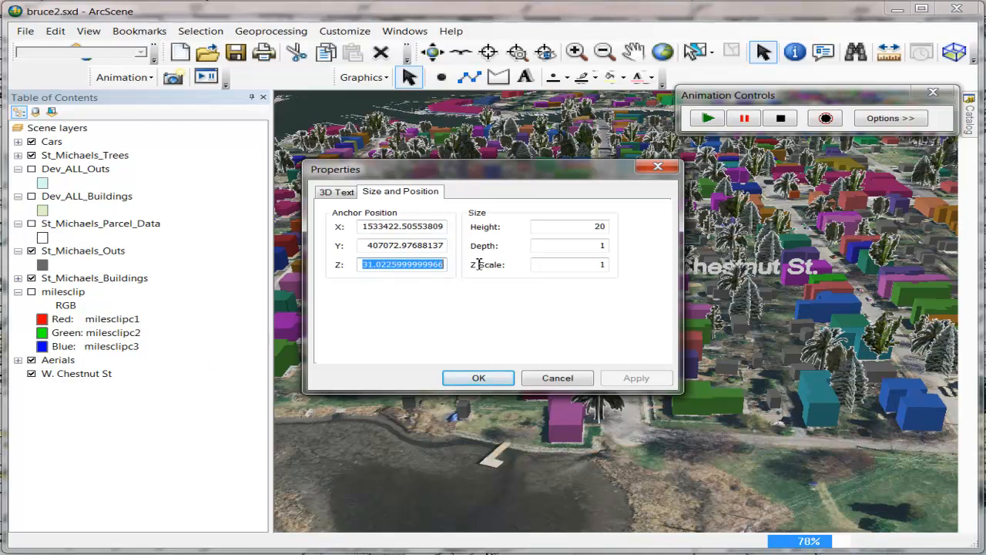
text(50)
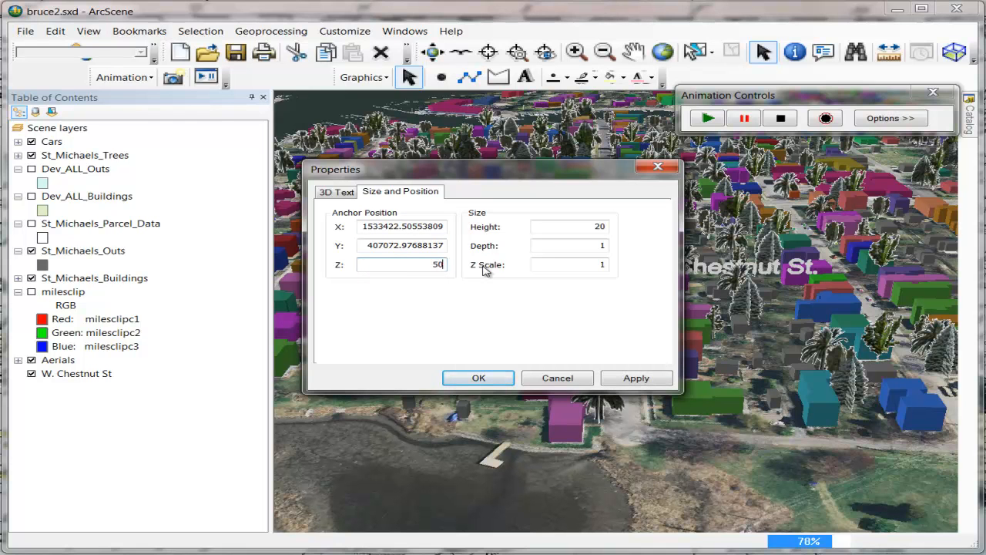
click(478, 375)
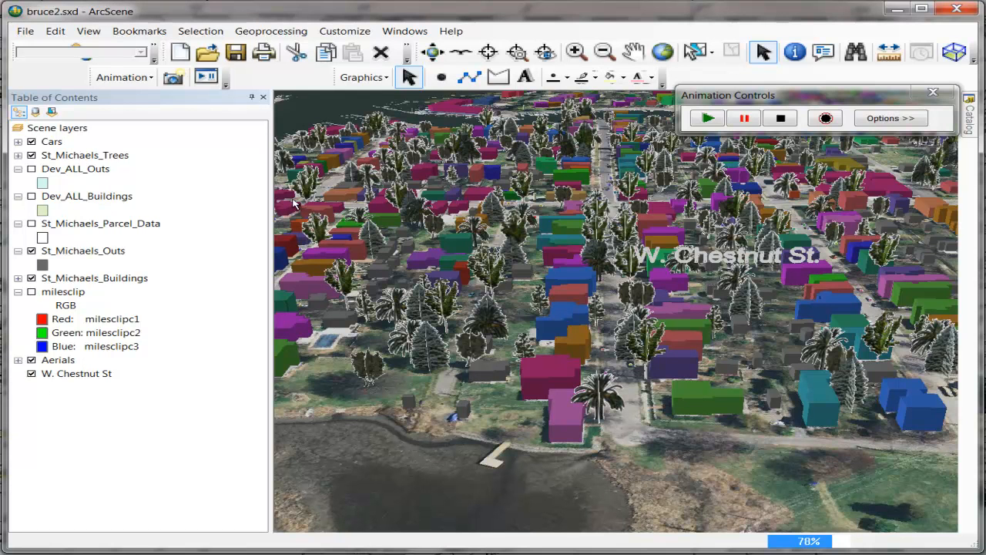
- Replay the flyover animation from the start and pause it as the camera nears the cross street beyond the W. Chestnut St. label
click(707, 118)
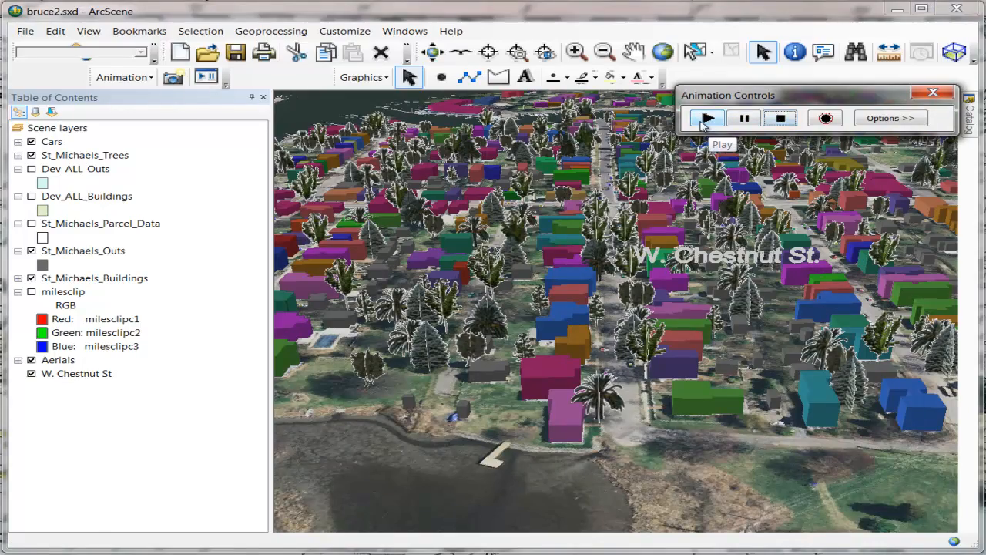
click(704, 121)
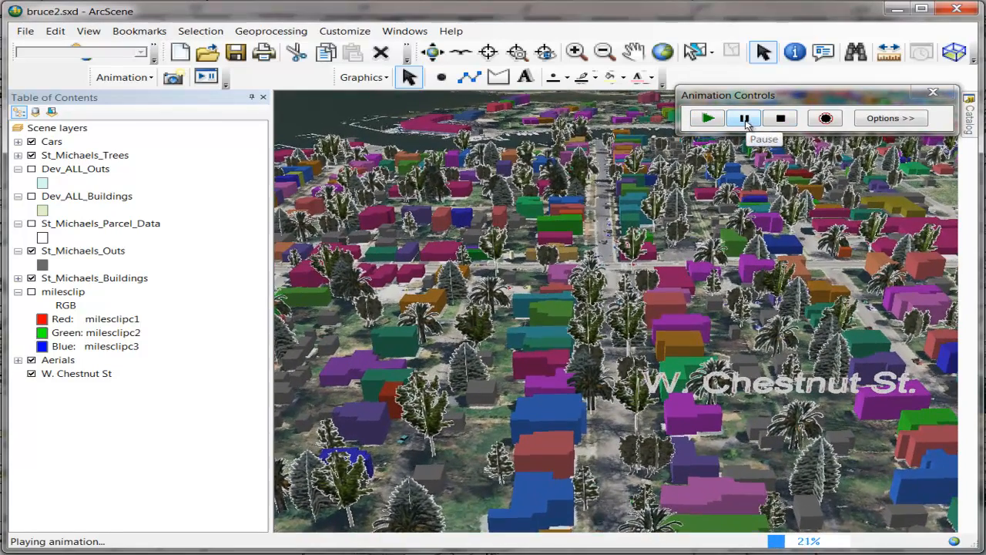
click(744, 119)
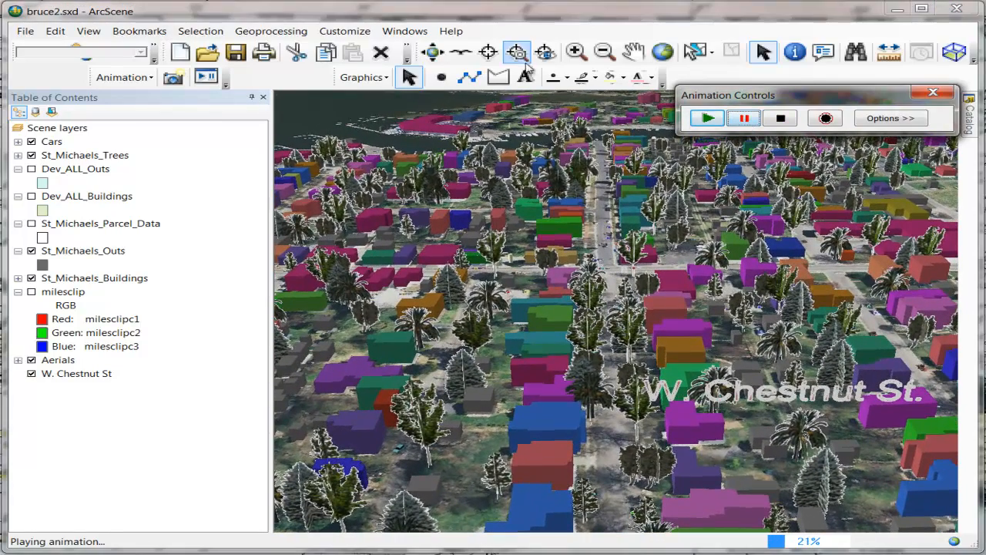
click(434, 52)
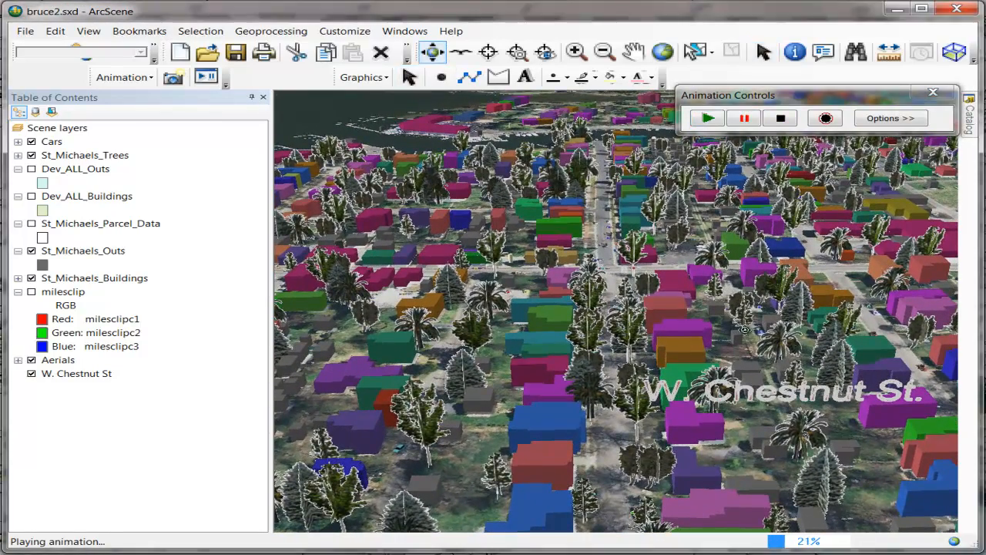
mouse_move(761, 357)
mouse_down()
mouse_move(687, 356)
mouse_move(728, 345)
mouse_move(741, 360)
mouse_move(729, 363)
mouse_move(744, 353)
mouse_up()
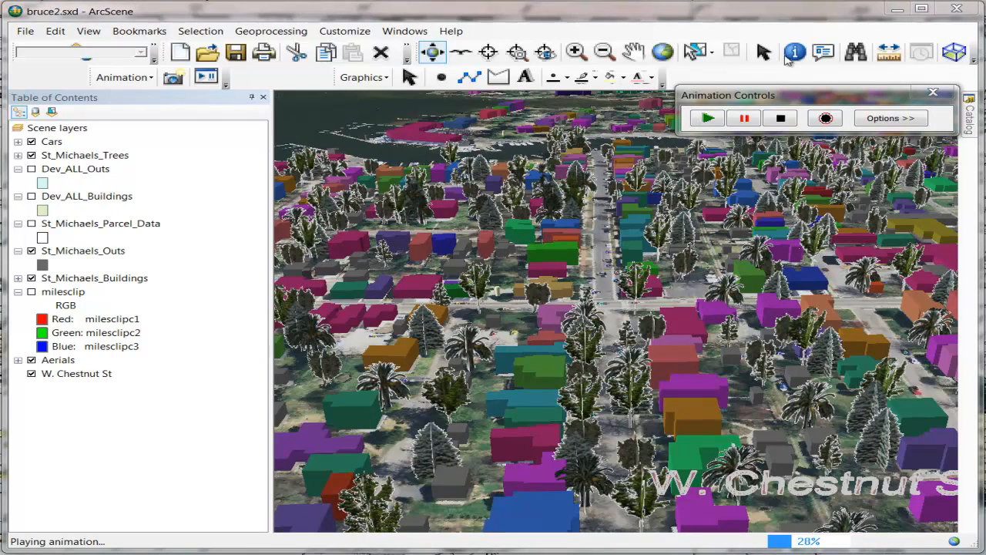
- Identify a building beside the cross street and look up its street address in the attributes
click(794, 54)
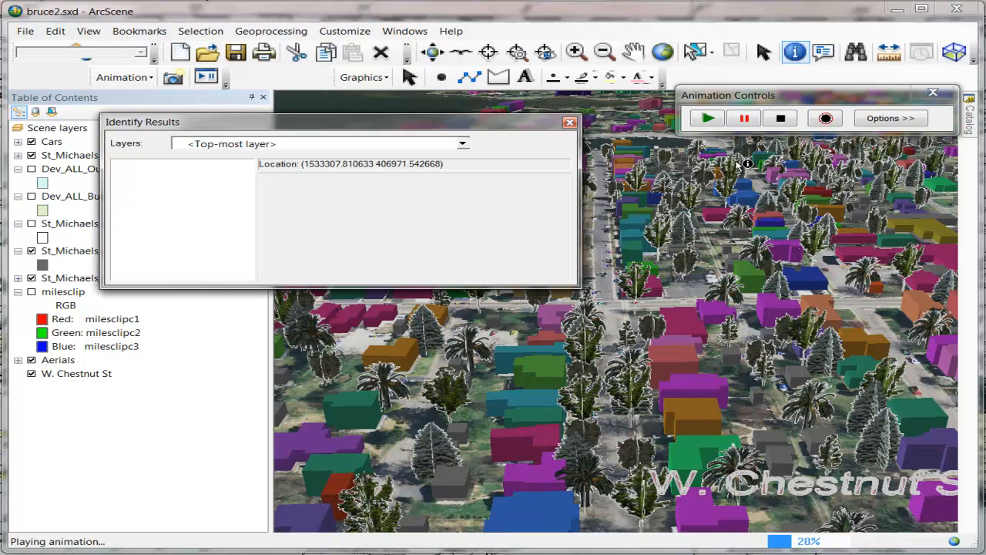
click(754, 281)
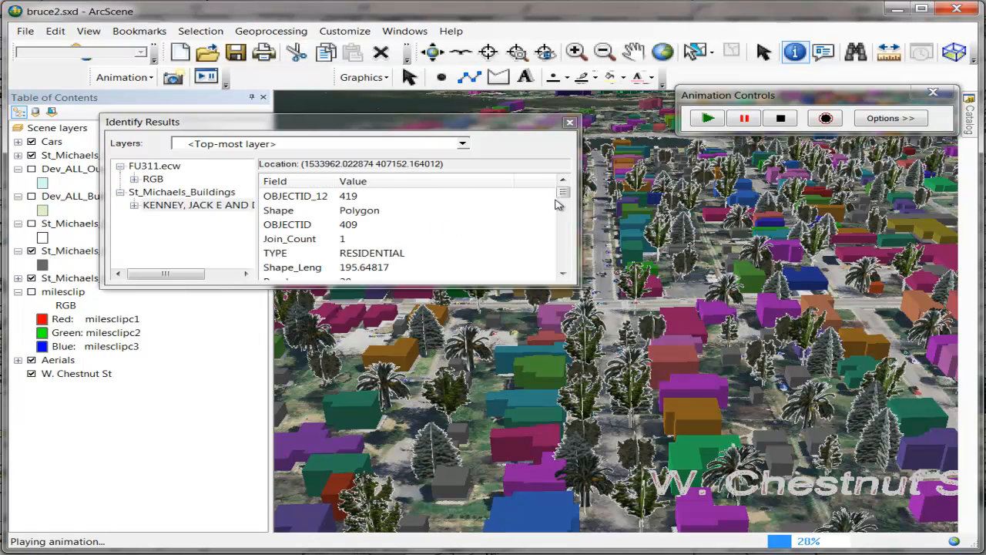
drag(563, 193, 564, 209)
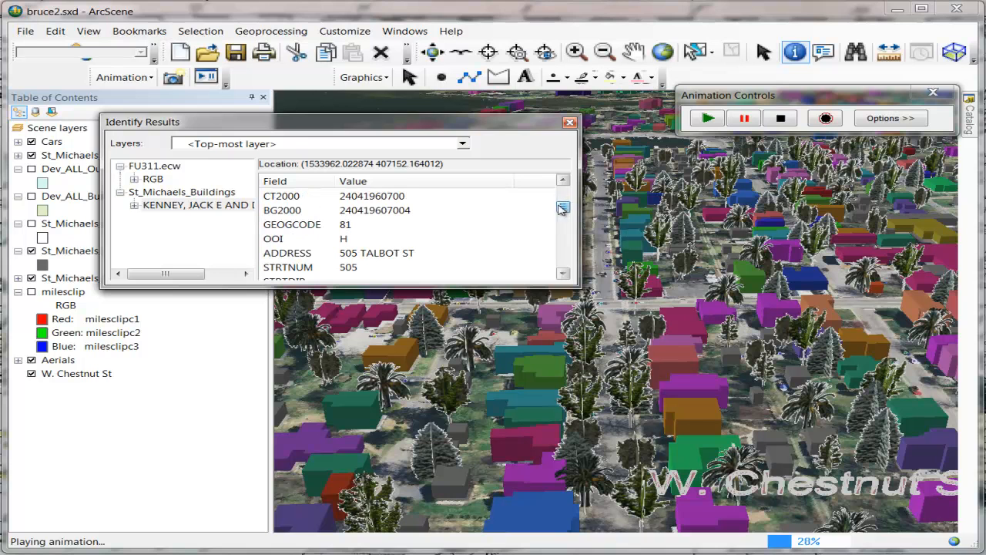
click(573, 123)
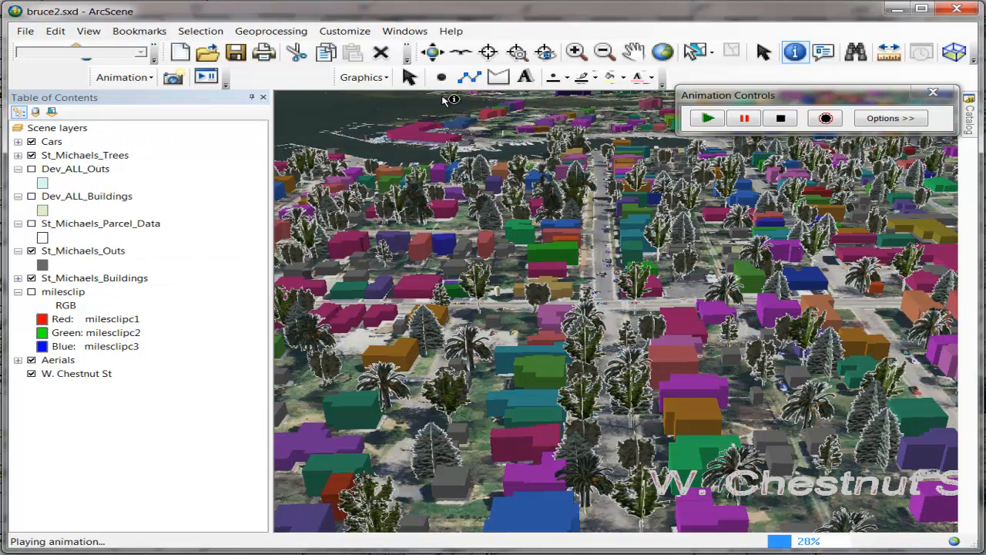
- Create another new graphics layer and name it "Talbot St."
click(388, 78)
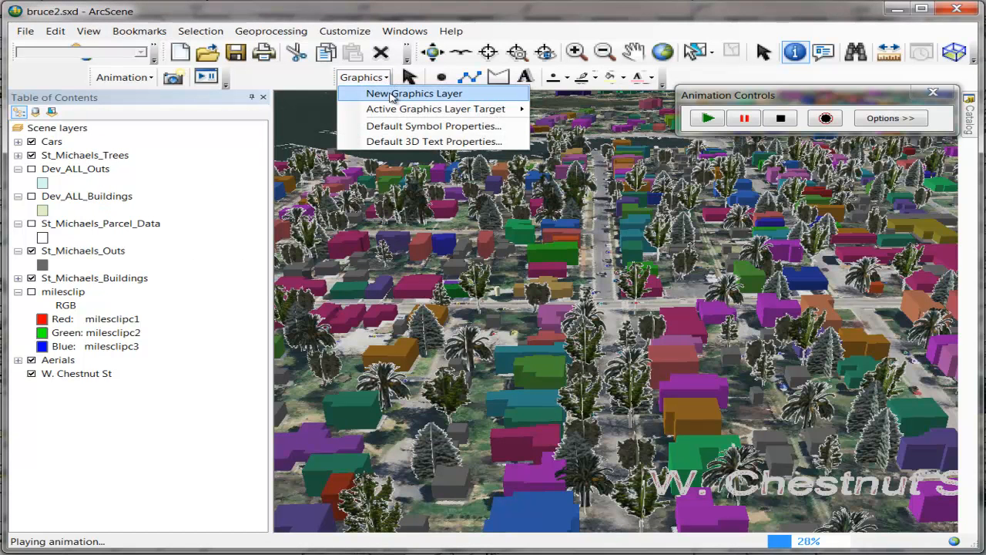
click(392, 95)
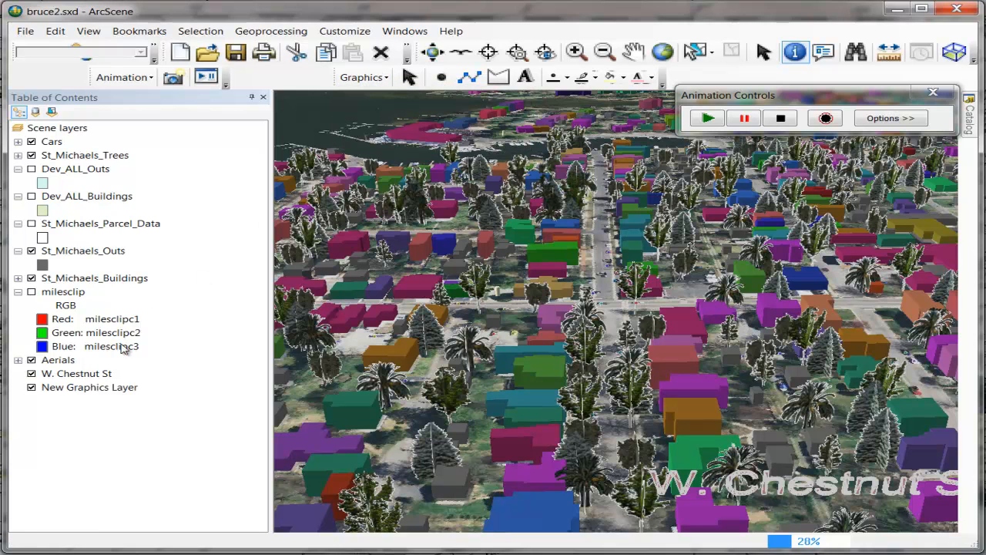
click(98, 388)
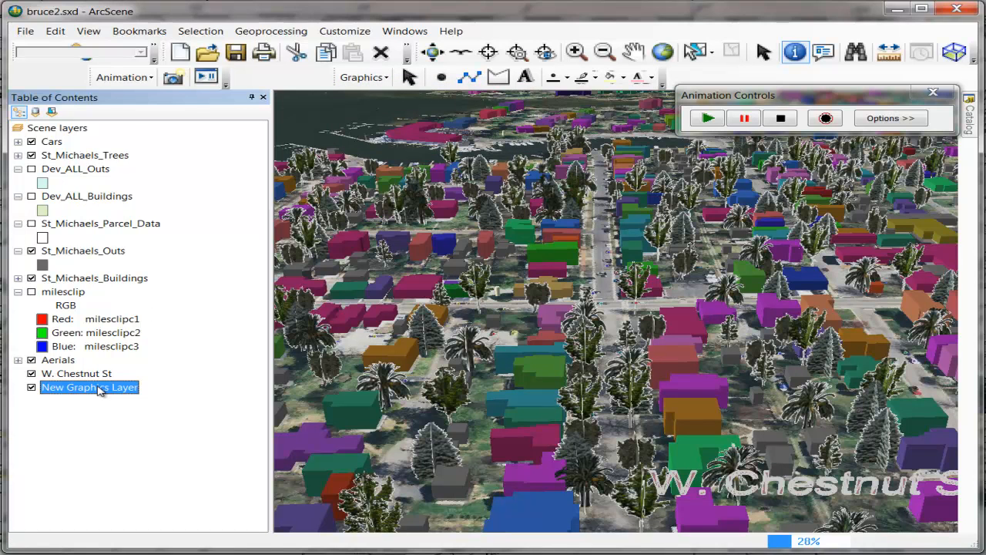
click(98, 389)
text(Talbot St.)
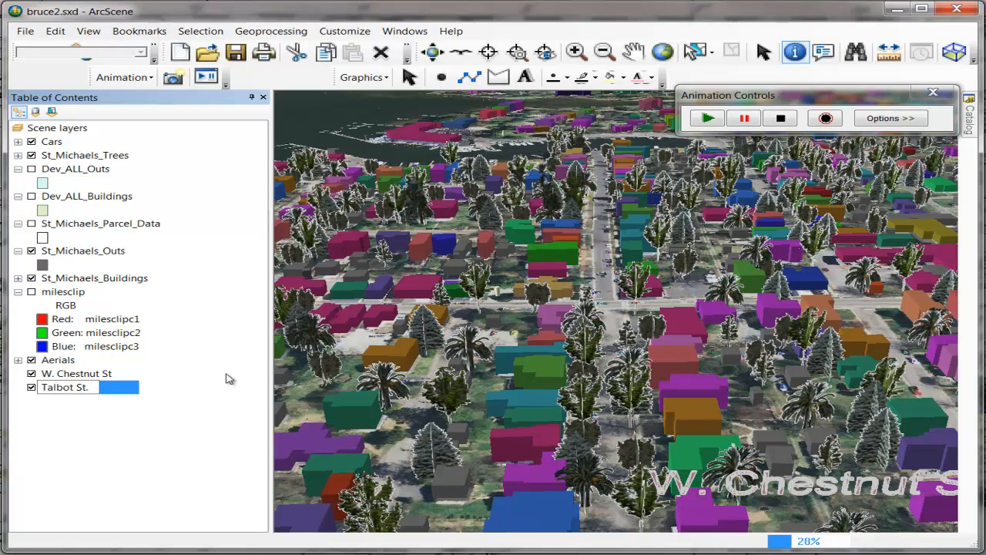
key(Return)
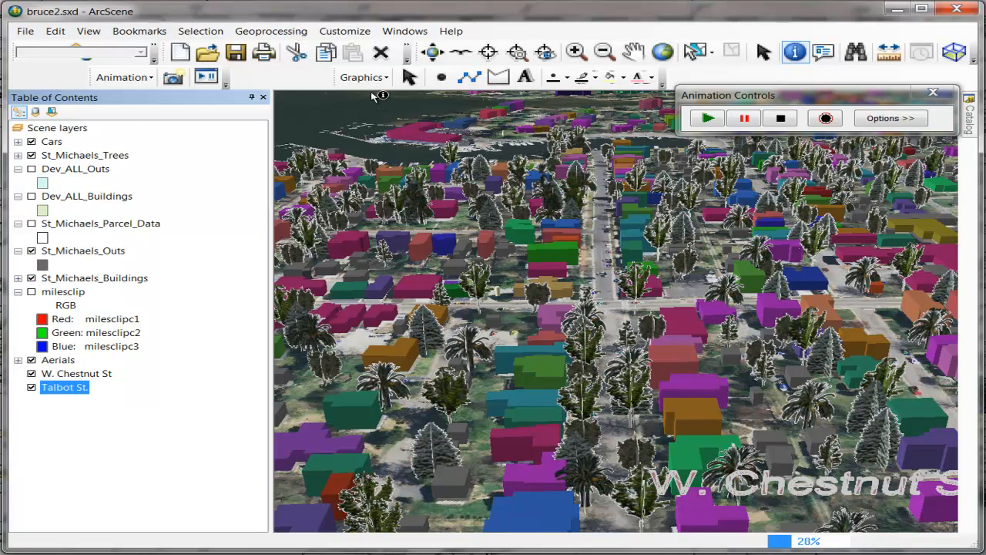
- Check that Talbot St. is the active graphics layer target and add the 3D text "Talbot St." along the cross street
click(384, 78)
mouse_move(390, 111)
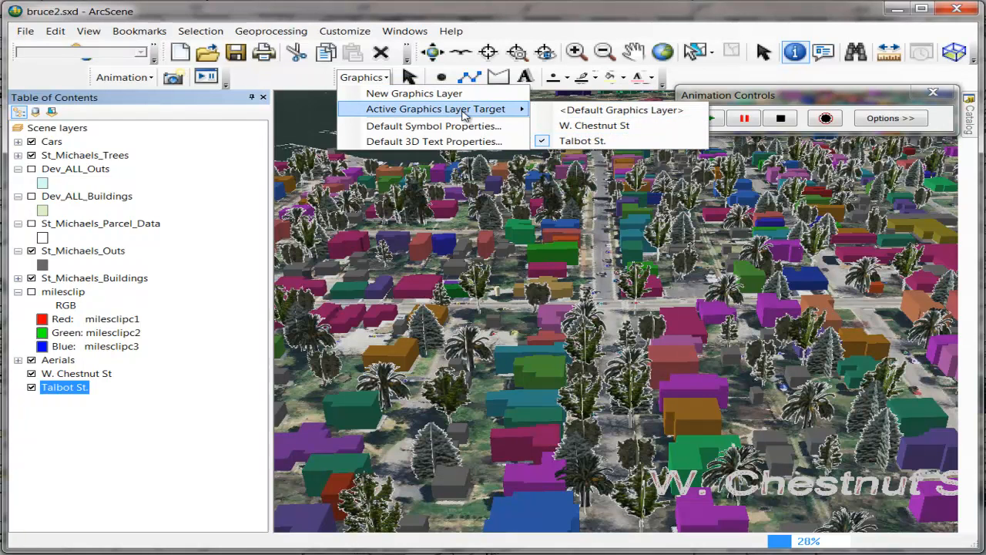
click(527, 78)
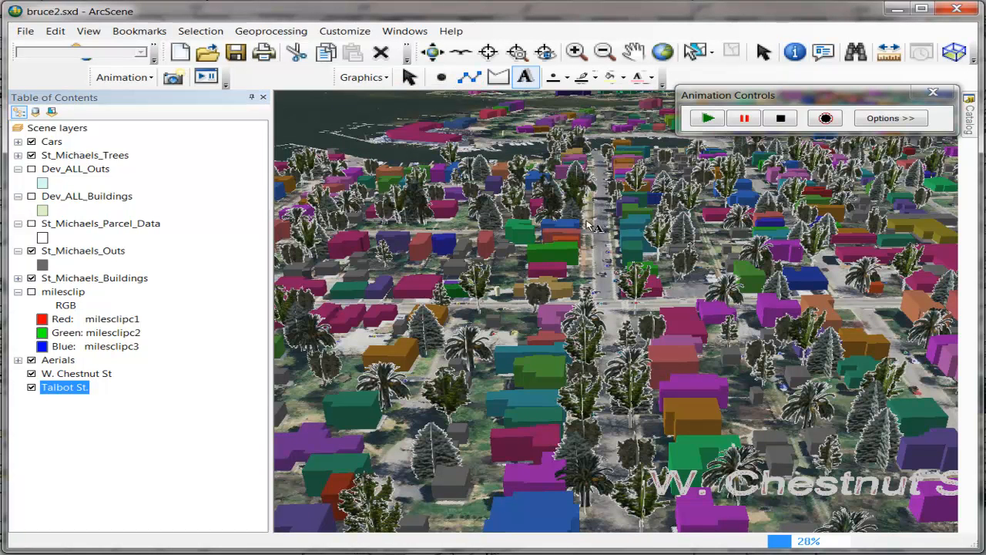
click(667, 306)
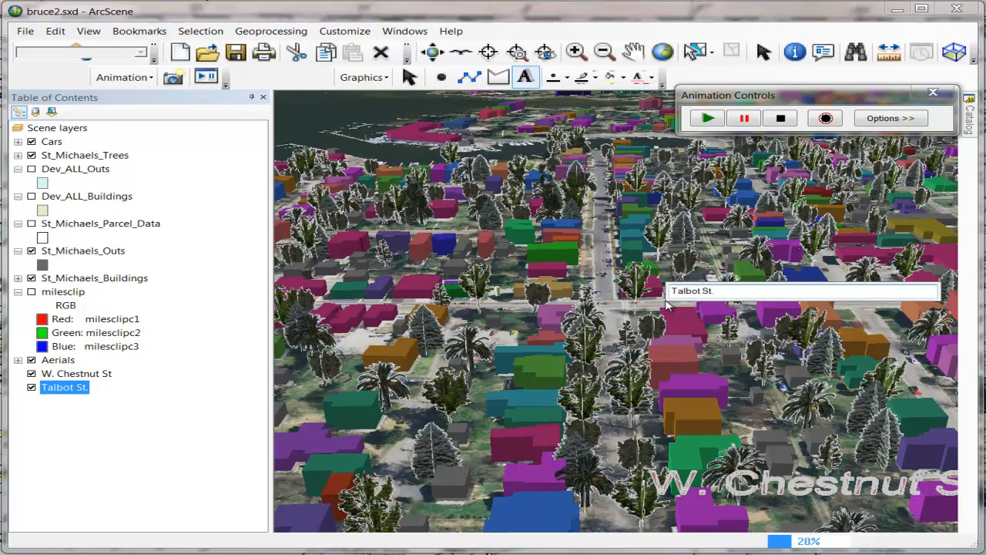
text(Talbot St.)
key(Return)
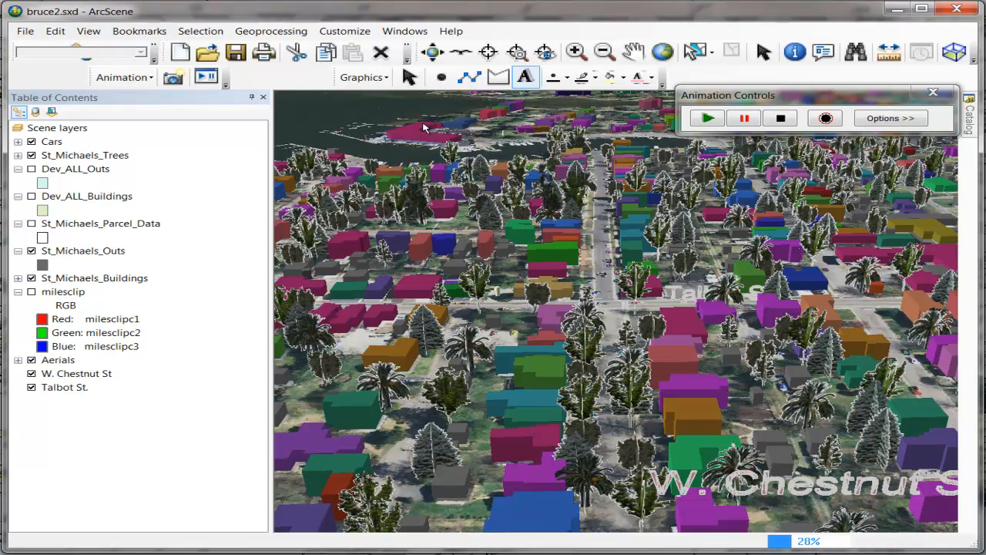
- Try to set the anchor Z position to 50 in the common properties of the selected street labels
click(408, 77)
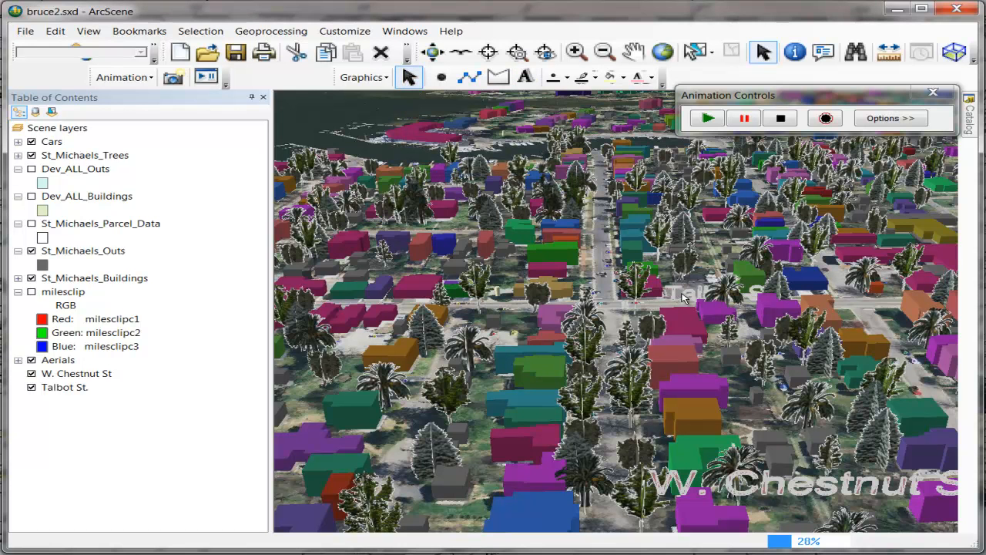
right_click(683, 297)
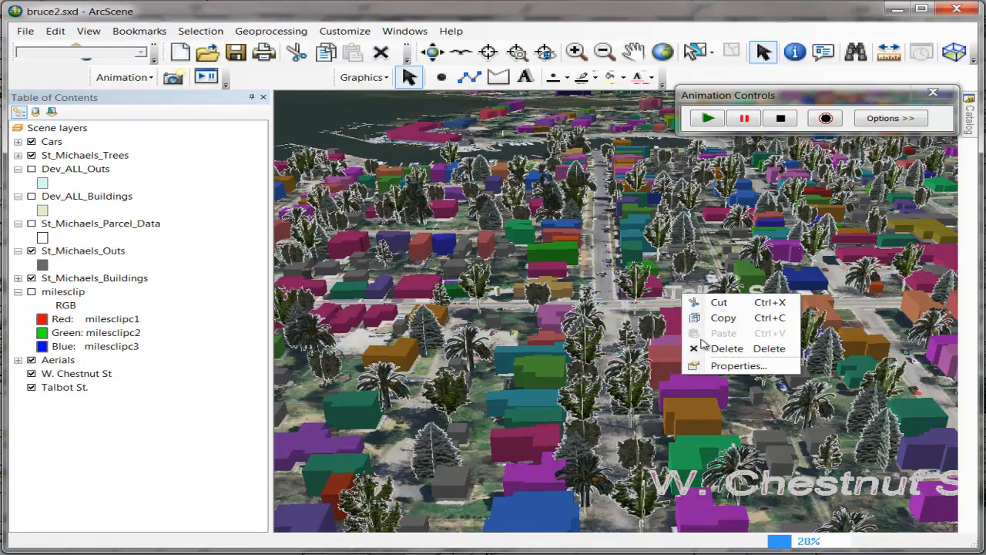
click(714, 367)
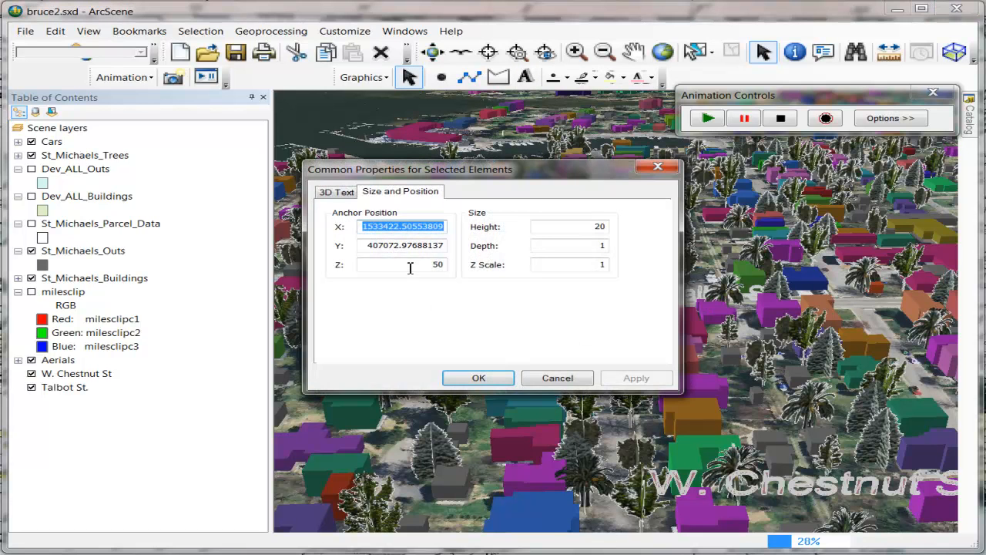
drag(420, 266, 465, 273)
text(50)
click(477, 378)
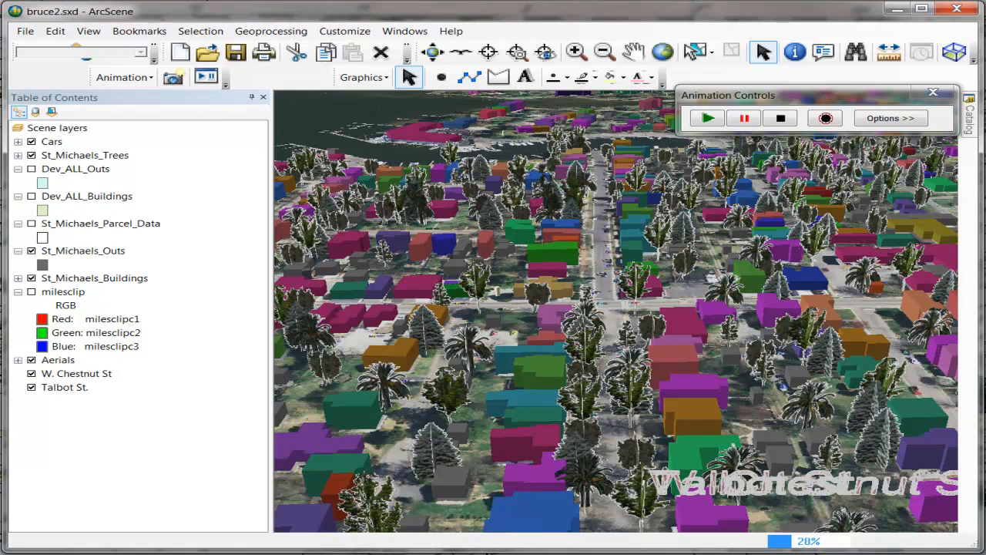
right_click(696, 295)
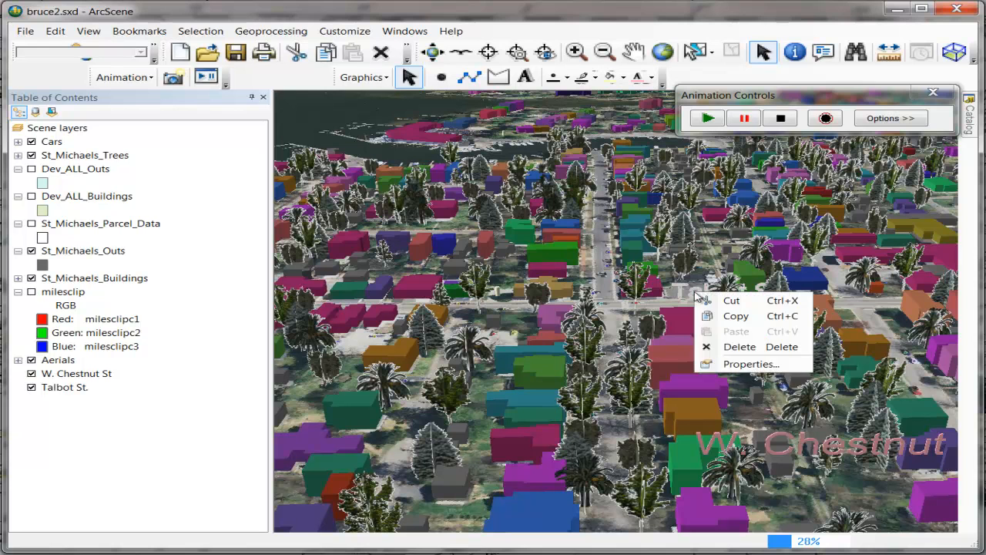
click(735, 364)
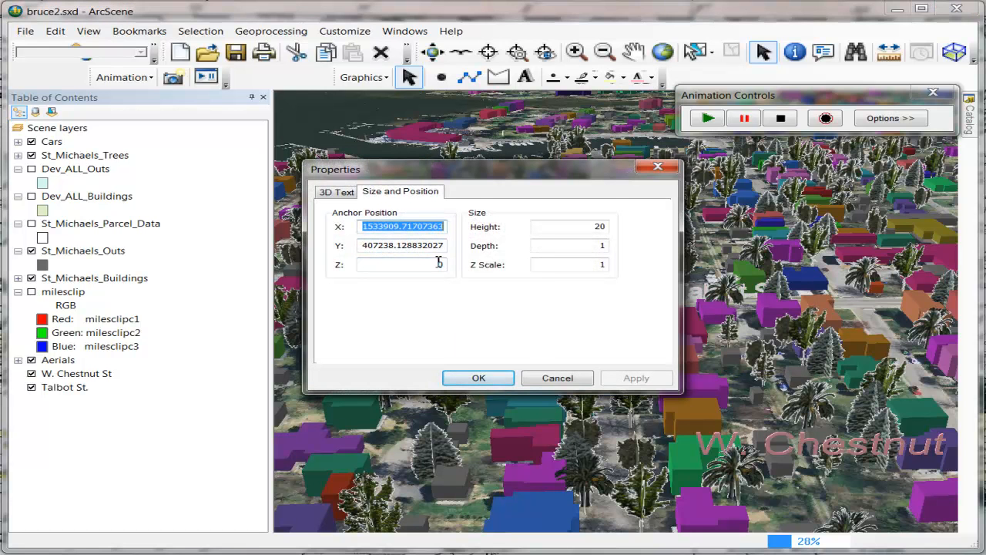
click(562, 381)
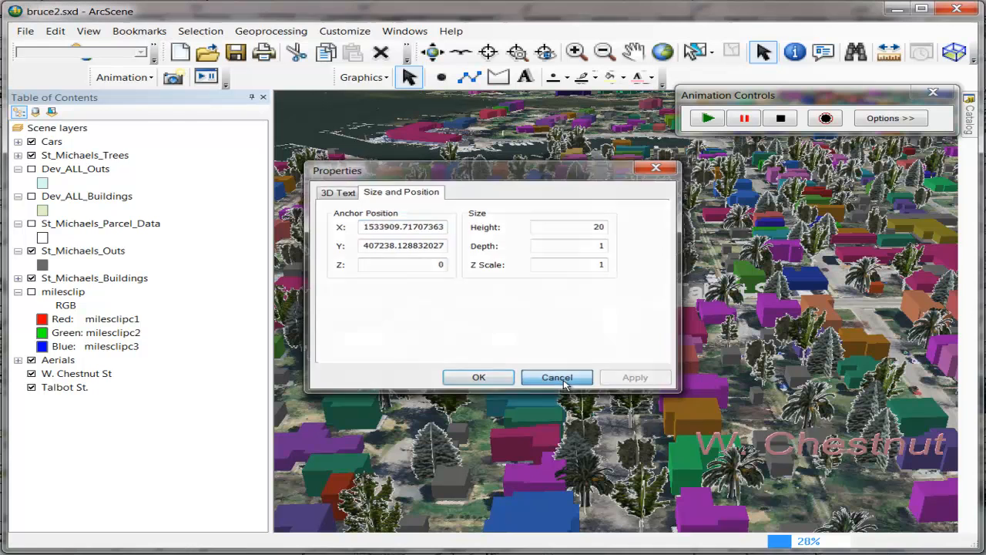
- Raise only the "Talbot St." 3D text by setting its anchor Z position to 50
right_click(699, 296)
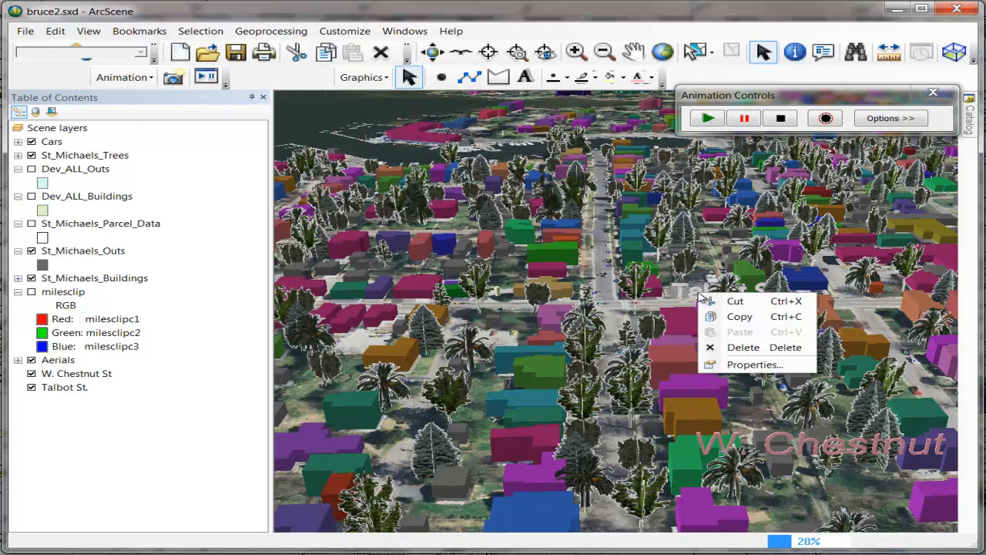
click(721, 369)
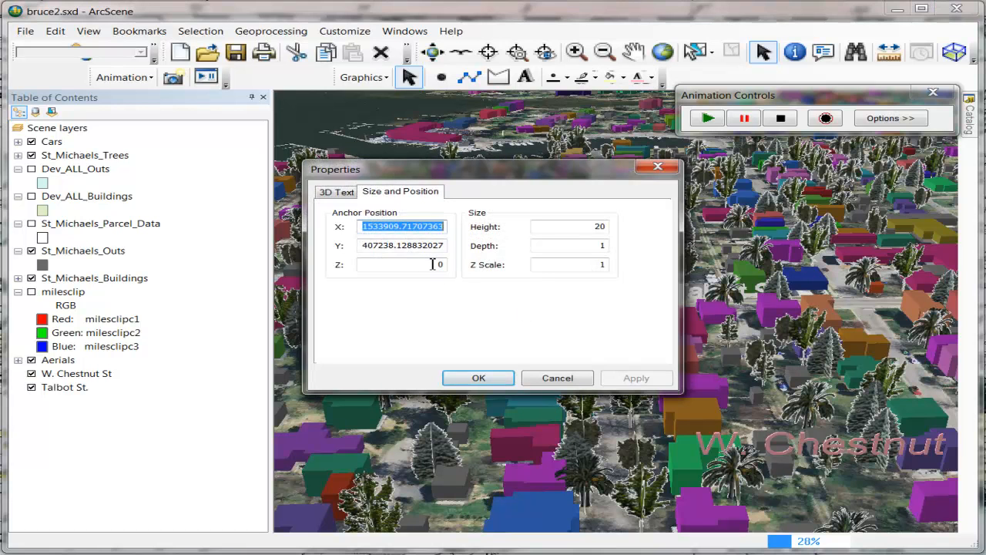
double_click(440, 264)
text(50)
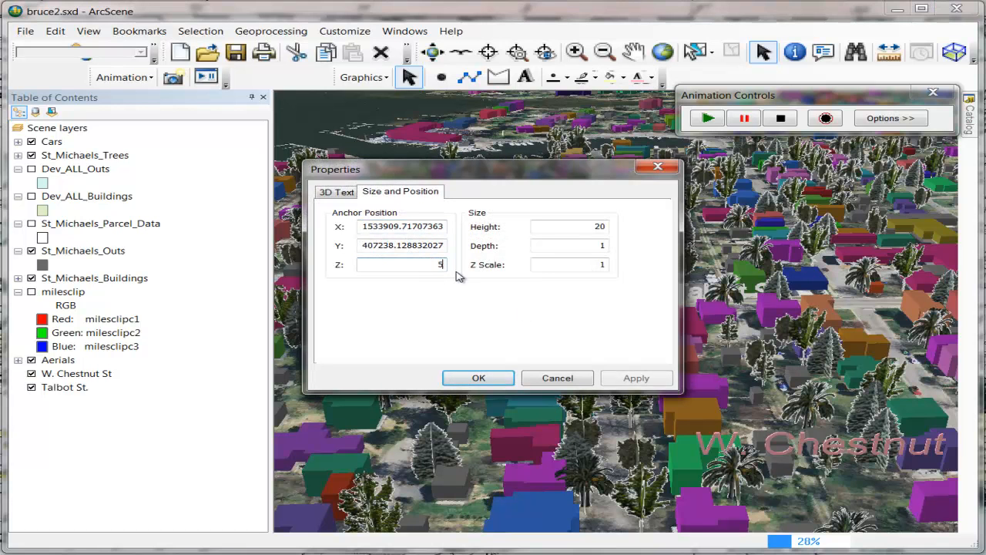
click(481, 383)
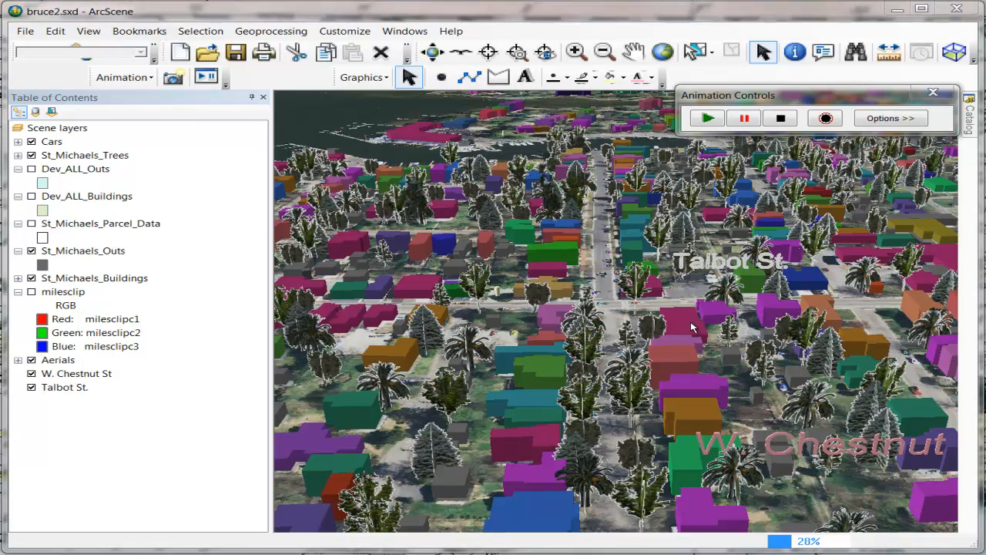
- Replay the animation and pause it about halfway through to check the street name labels
click(708, 118)
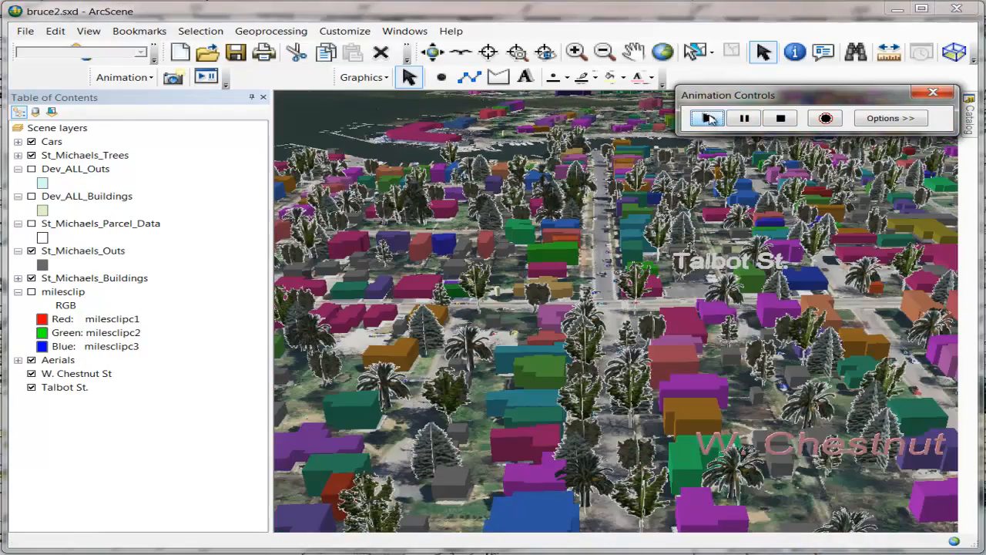
click(708, 118)
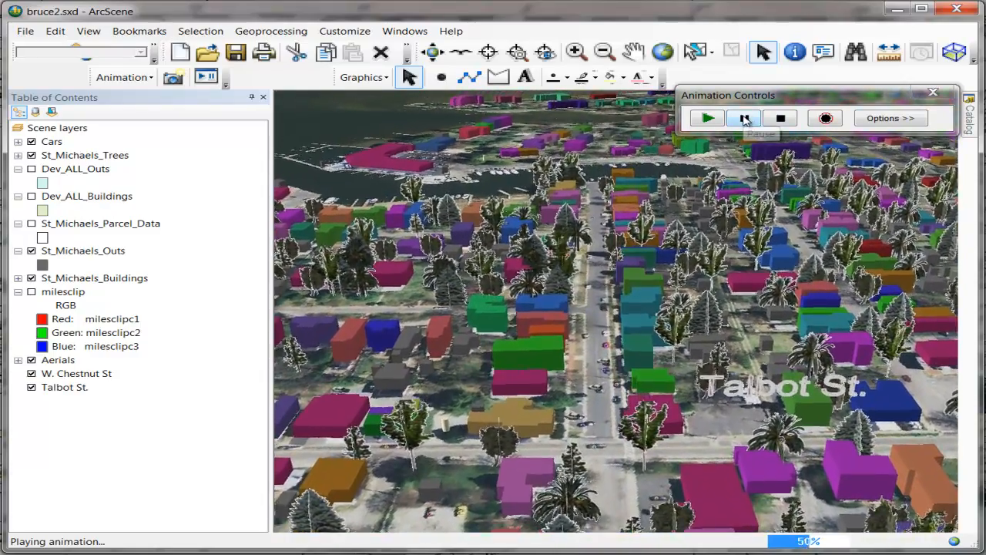
click(745, 119)
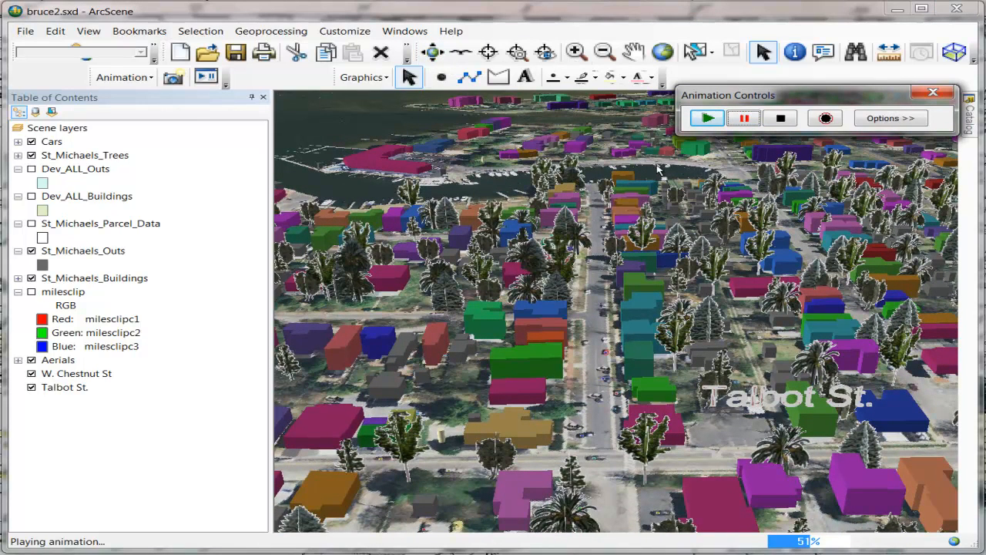
- Orbit around and fly through the paused scene to examine the 3D street labels from behind
click(432, 52)
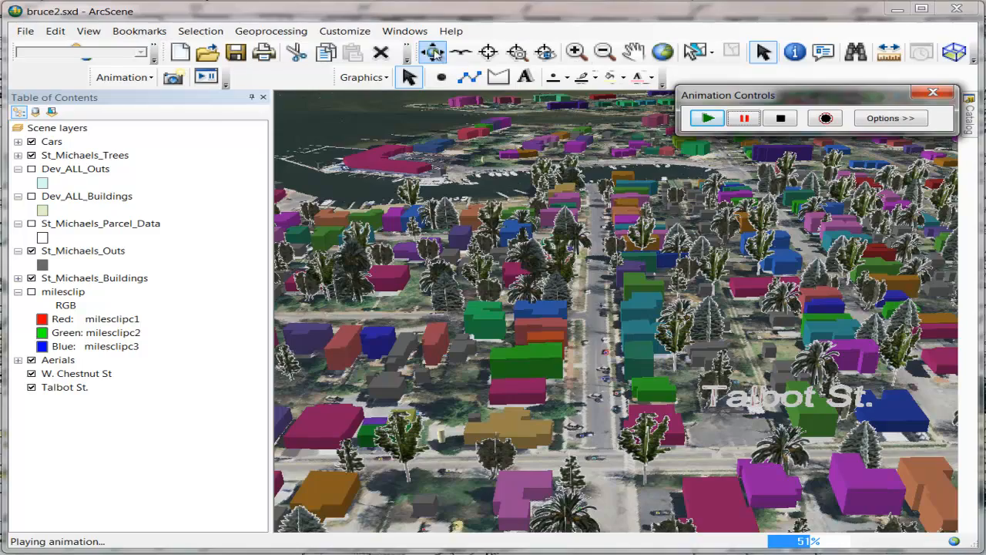
drag(682, 233, 520, 95)
click(575, 51)
click(508, 113)
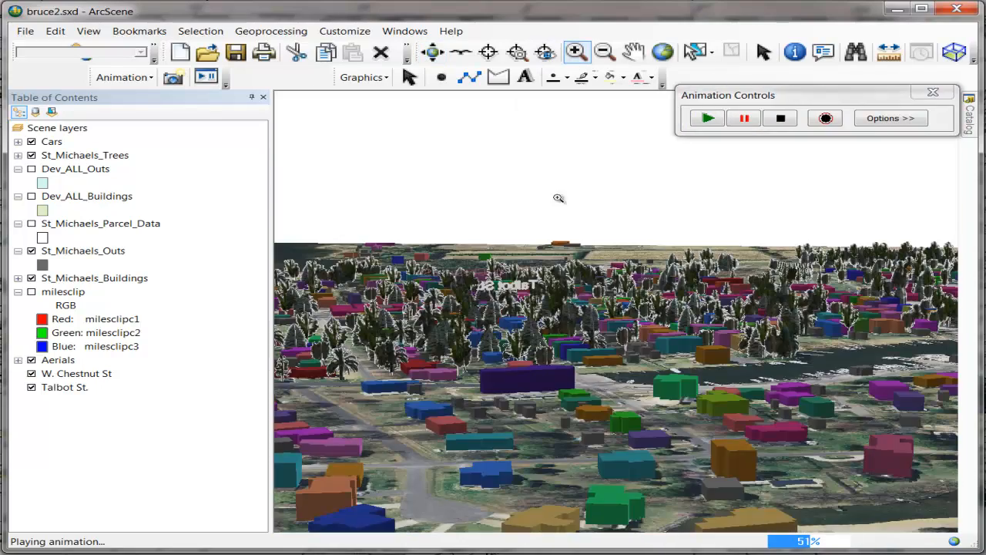
click(460, 52)
click(568, 305)
click(568, 306)
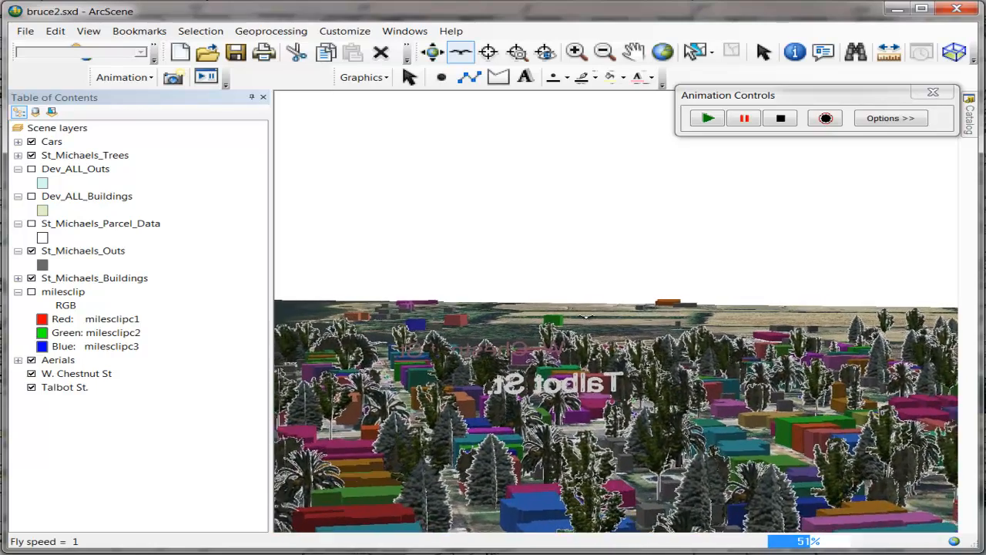
click(586, 310)
click(586, 310)
right_click(581, 311)
click(581, 311)
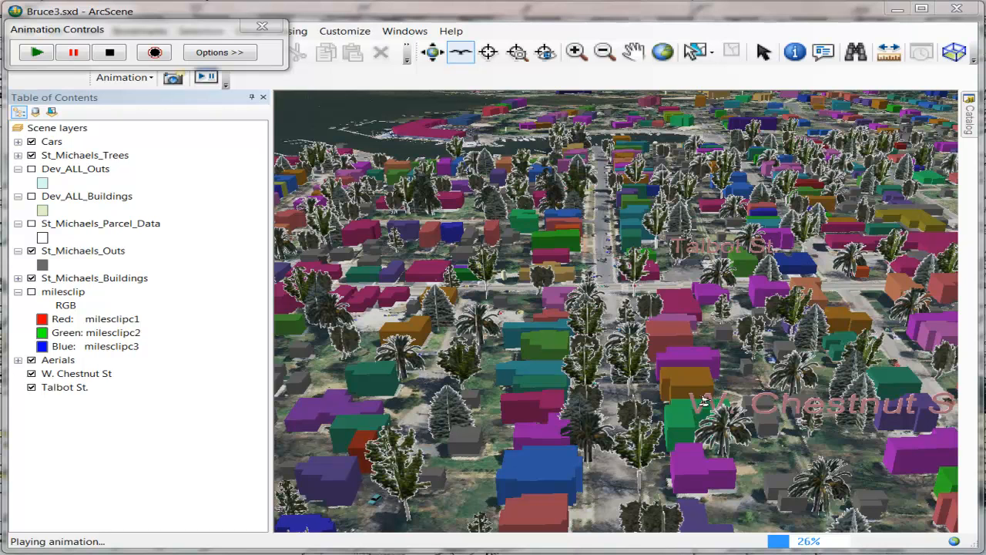
- Open the Animation Manager and list the keyframes of type Layer
click(149, 77)
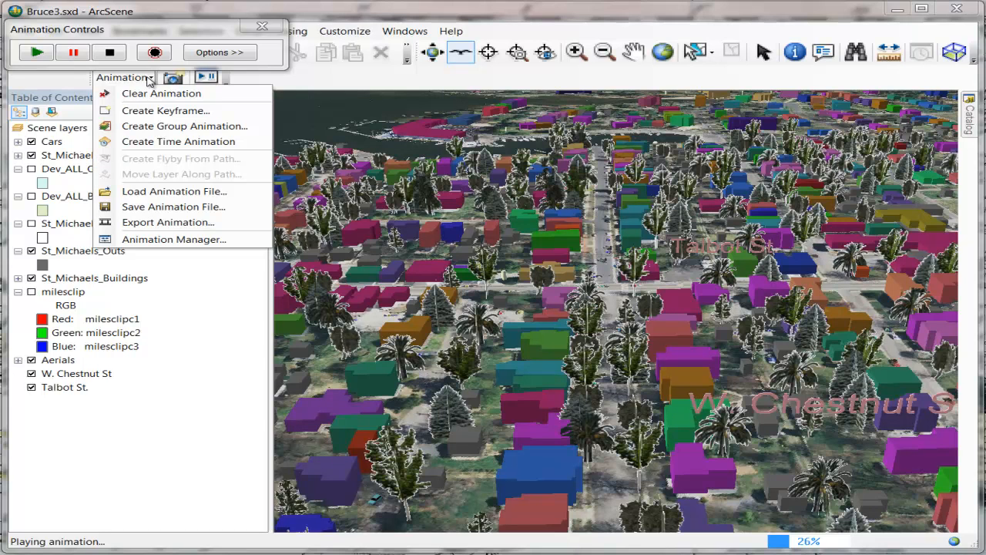
click(183, 239)
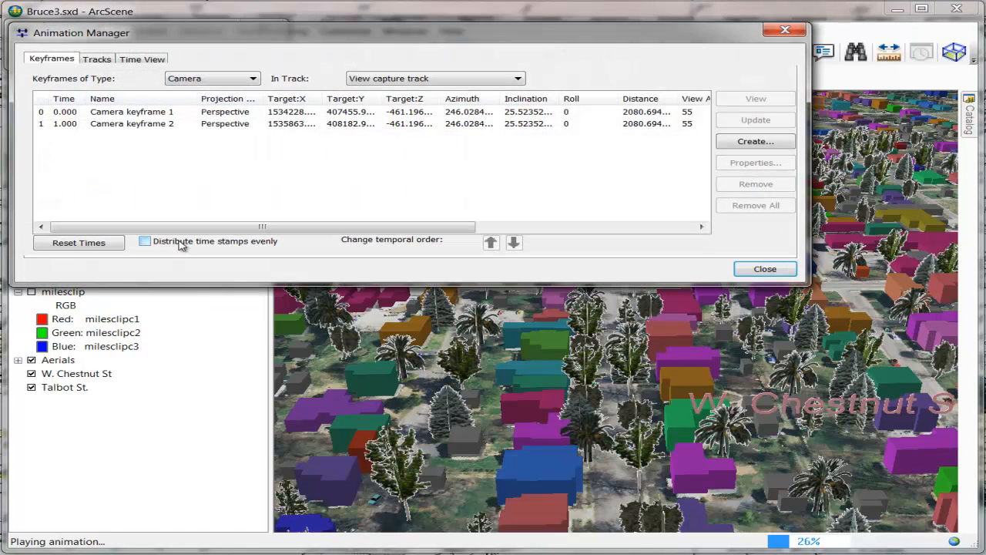
drag(213, 37, 302, 48)
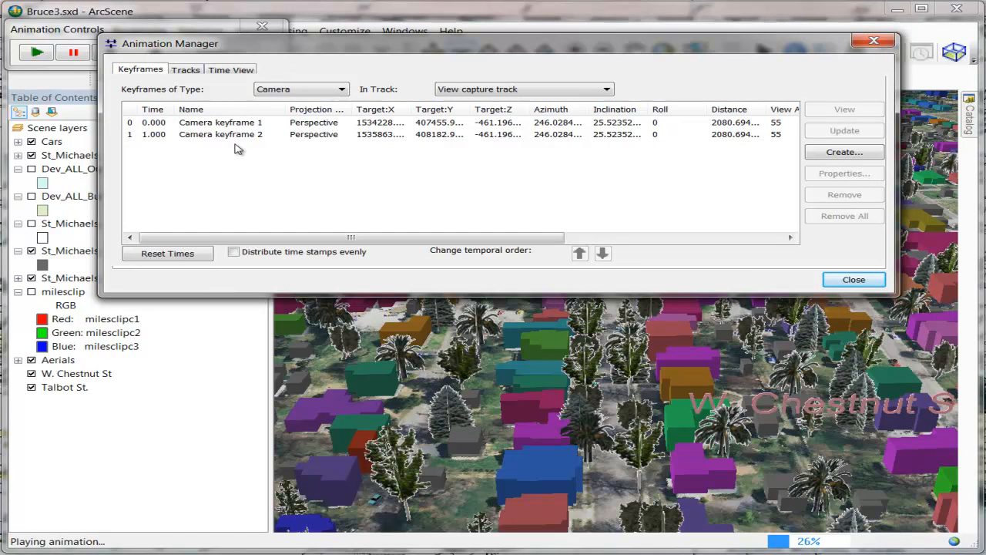
click(344, 91)
click(319, 99)
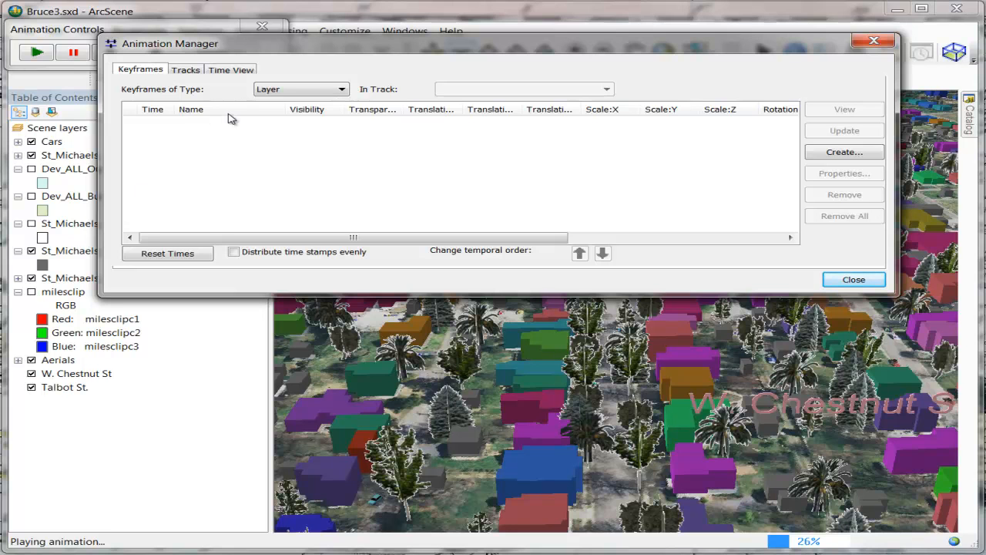
- Create a layer keyframe for the W. Chestnut St layer in a new destination track named "ChestnutT"
click(842, 154)
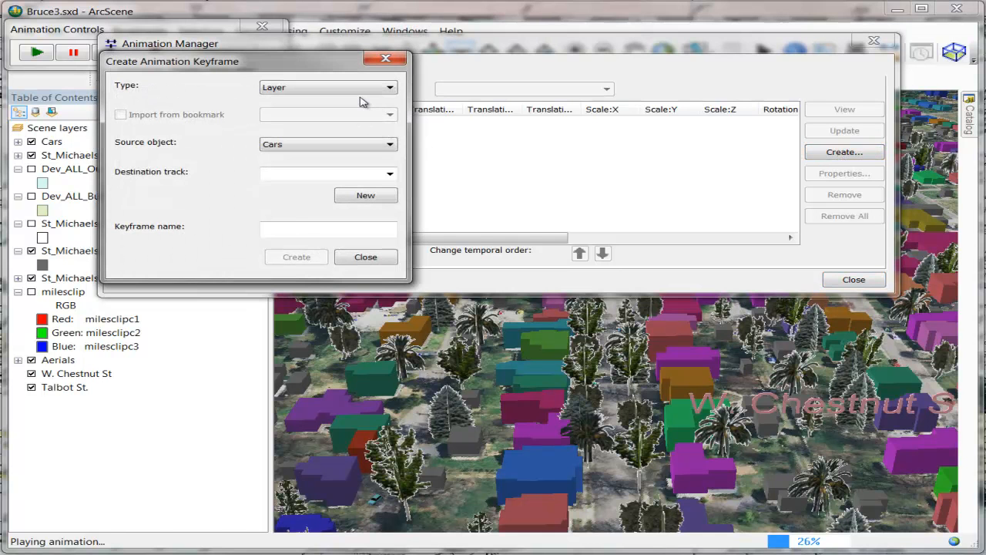
click(389, 145)
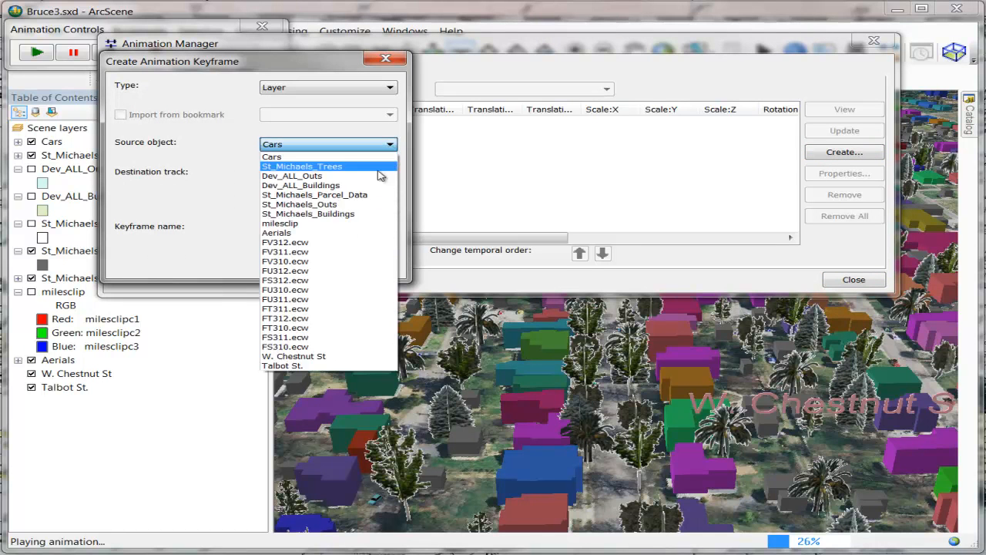
click(336, 356)
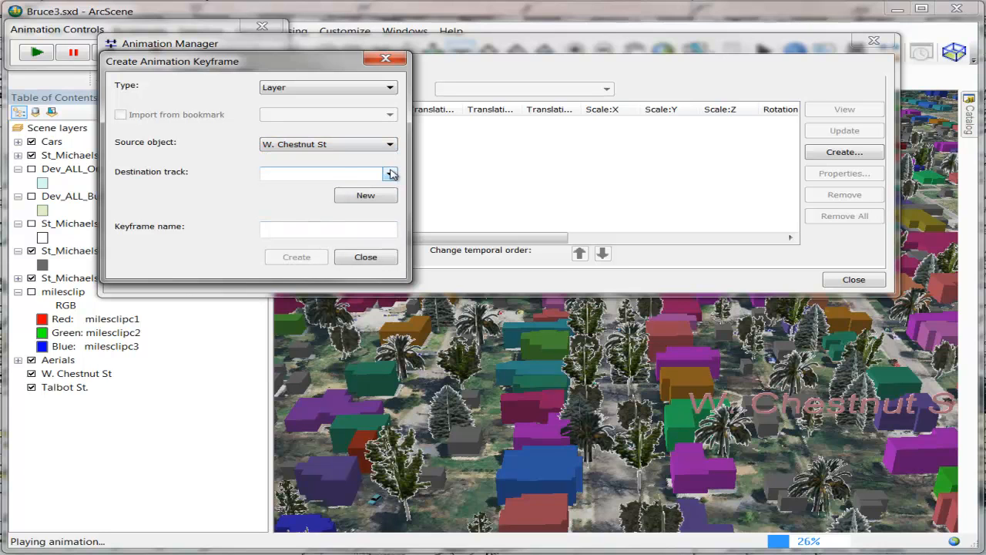
click(340, 173)
text(ChestnutT)
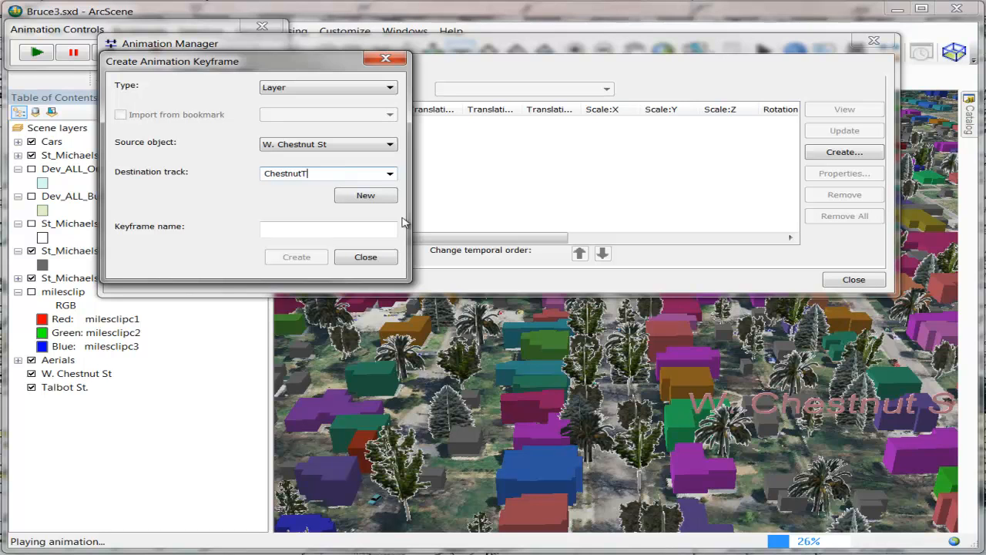
click(393, 195)
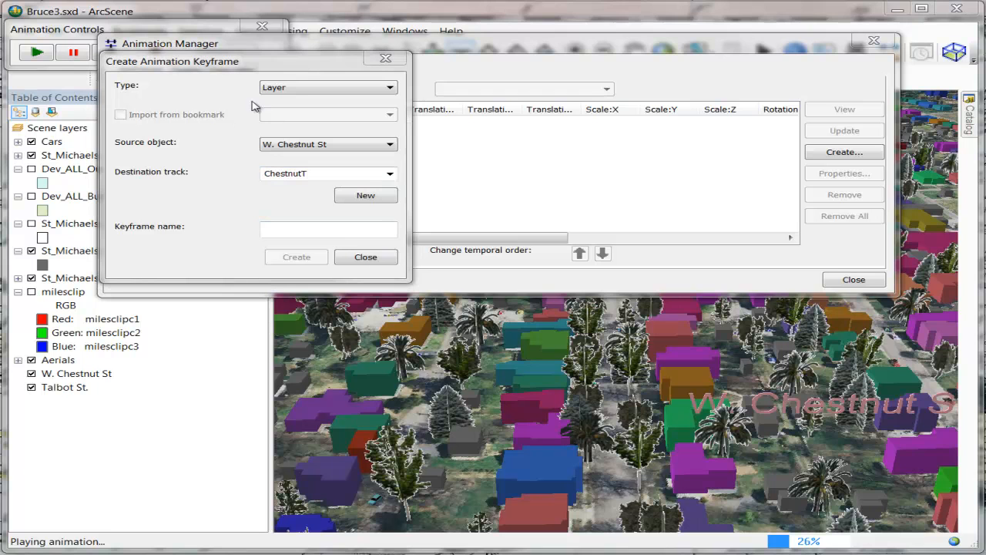
click(365, 196)
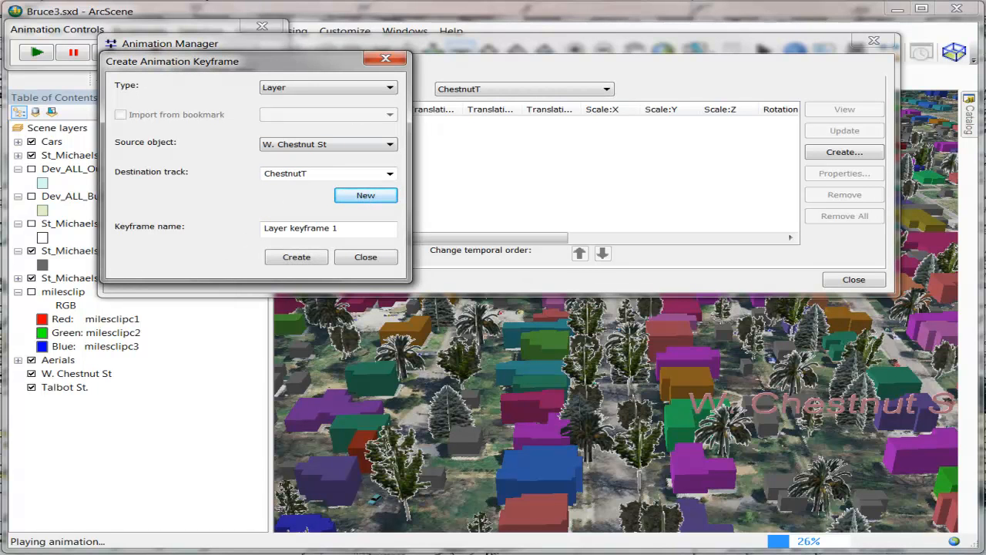
click(288, 259)
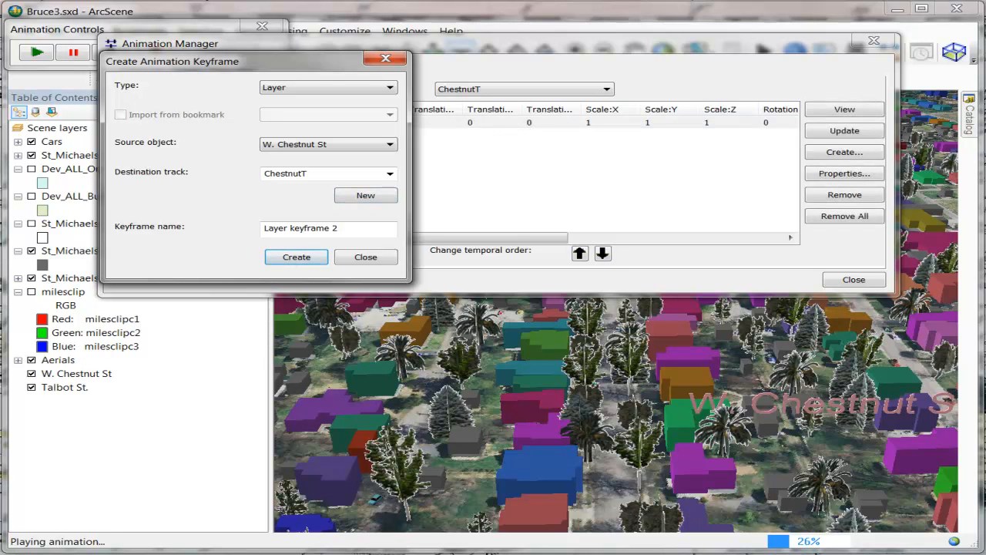
click(365, 257)
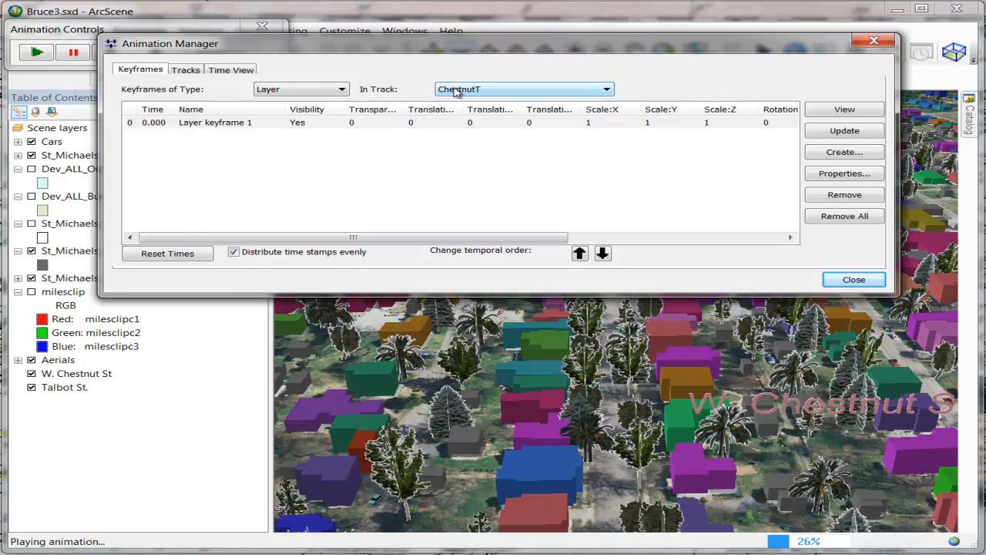
- Add a second W. Chestnut St layer keyframe to the ChestnutT track
click(845, 153)
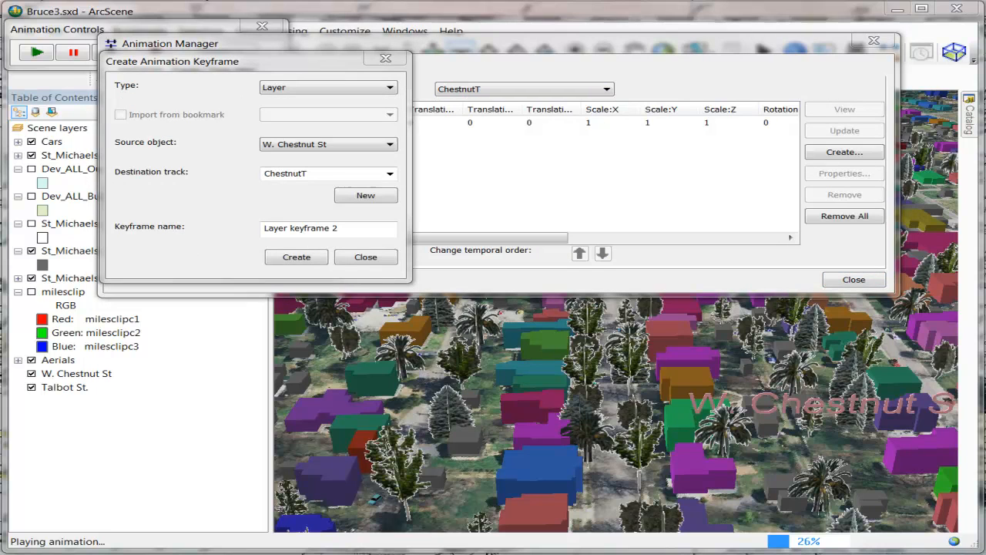
click(293, 259)
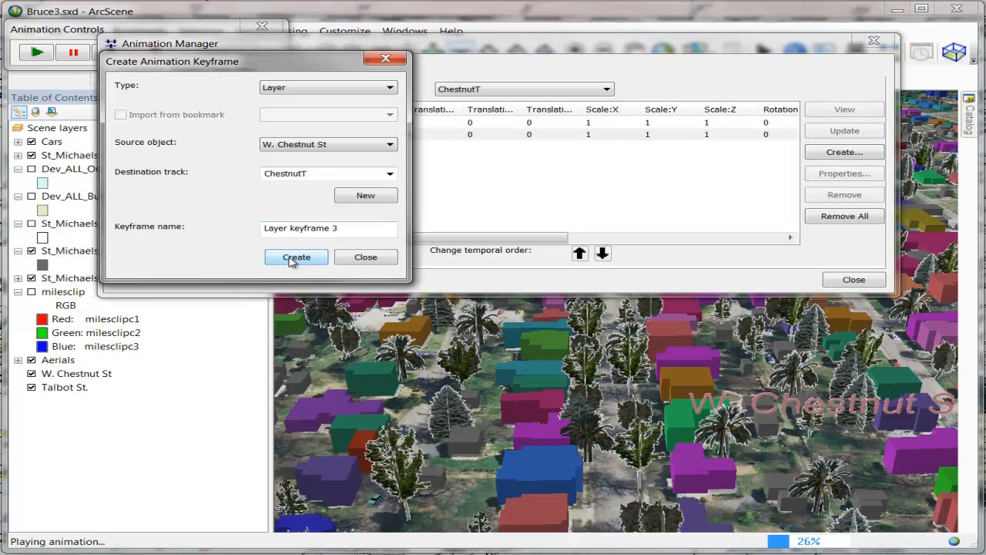
click(359, 257)
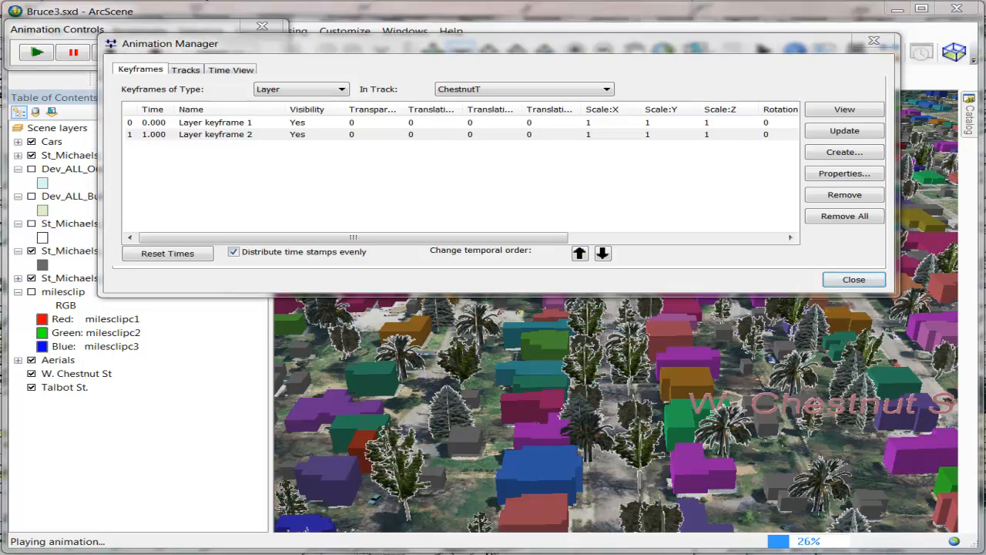
- Set the visibility of the first keyframe in the ChestnutT track to No
click(308, 125)
click(307, 125)
click(328, 146)
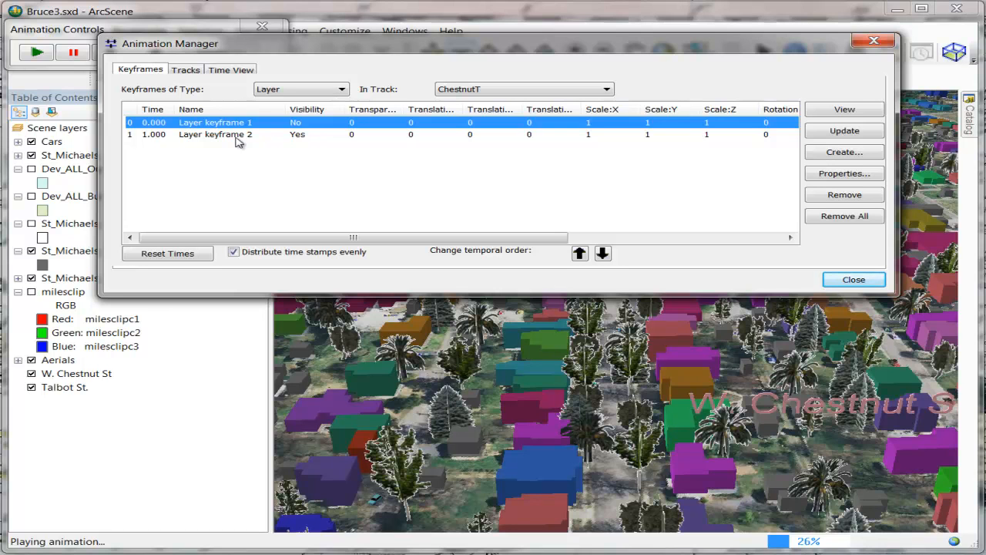
- Set the time of the second keyframe in the ChestnutT track to .32
click(162, 135)
click(162, 137)
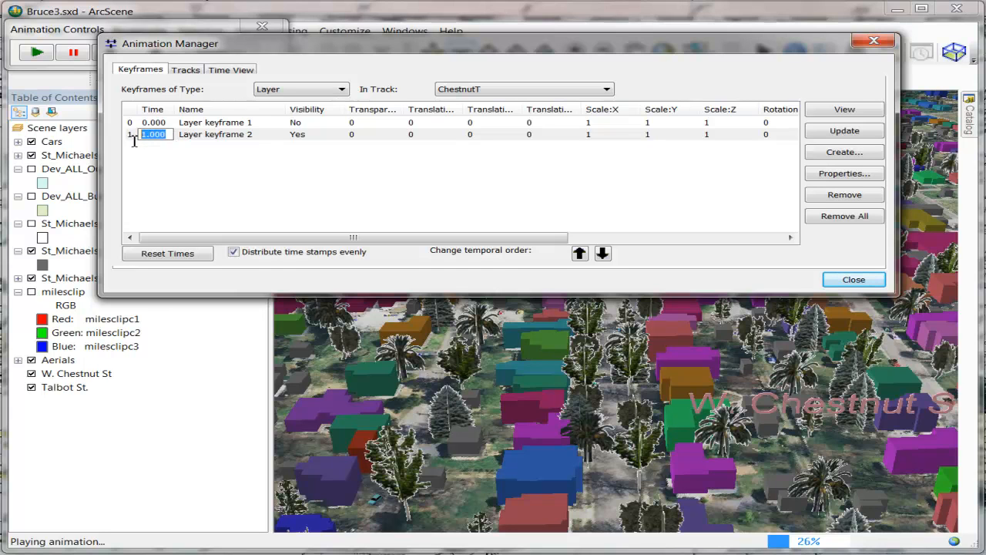
text(.32)
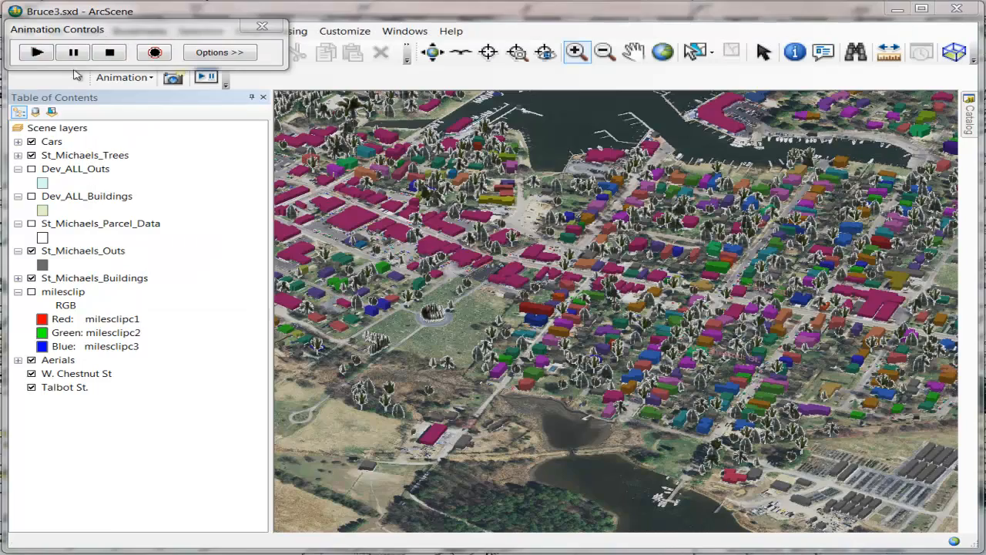
- Play the animation and pause it near the Talbot St. crossing to check when the W. Chestnut St label appears
click(36, 53)
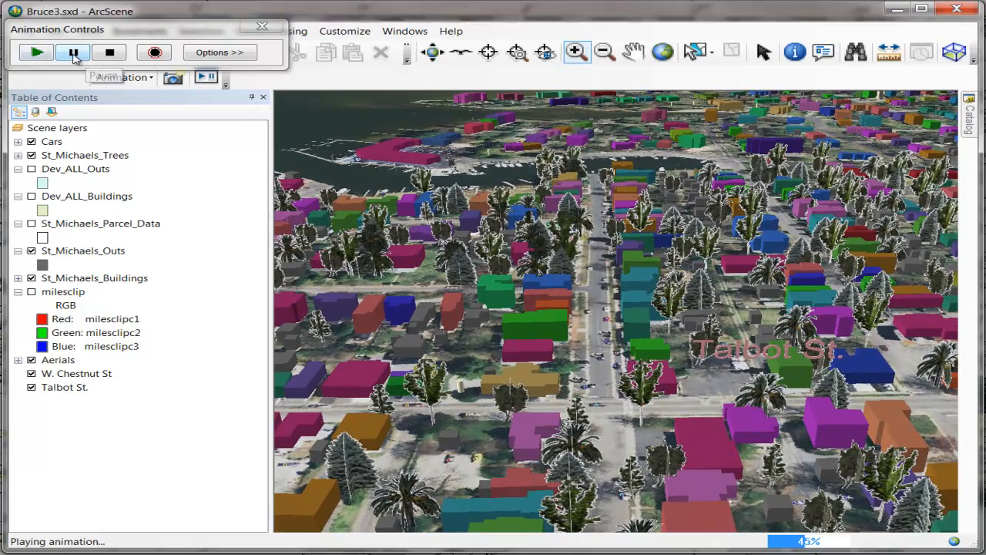
click(74, 54)
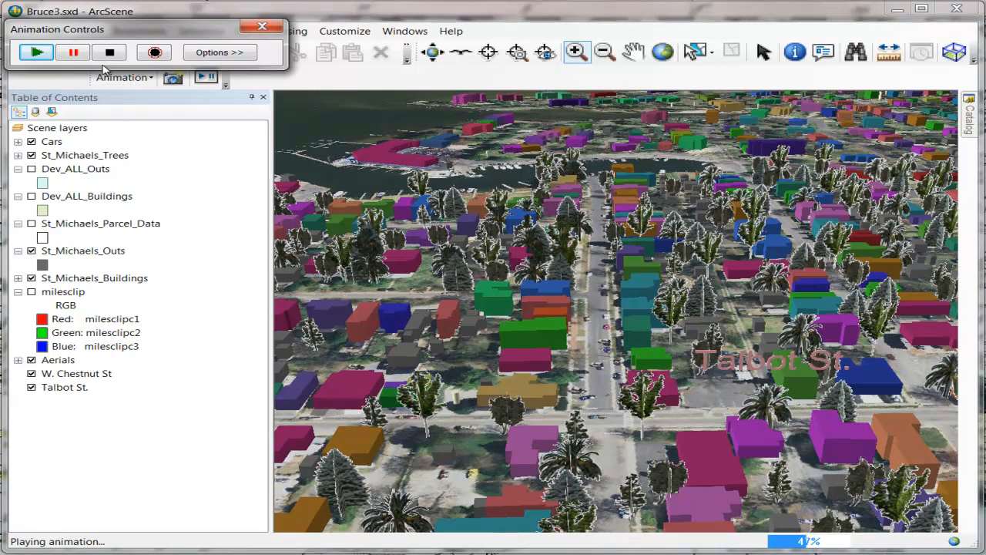
- Reopen the Animation Manager and set the second ChestnutT keyframe's time to .25
click(127, 78)
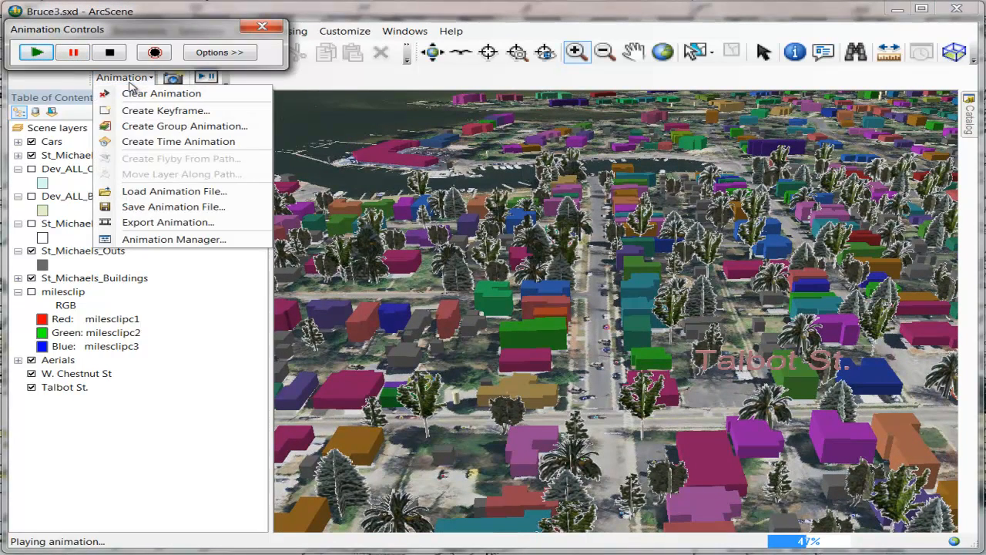
click(157, 240)
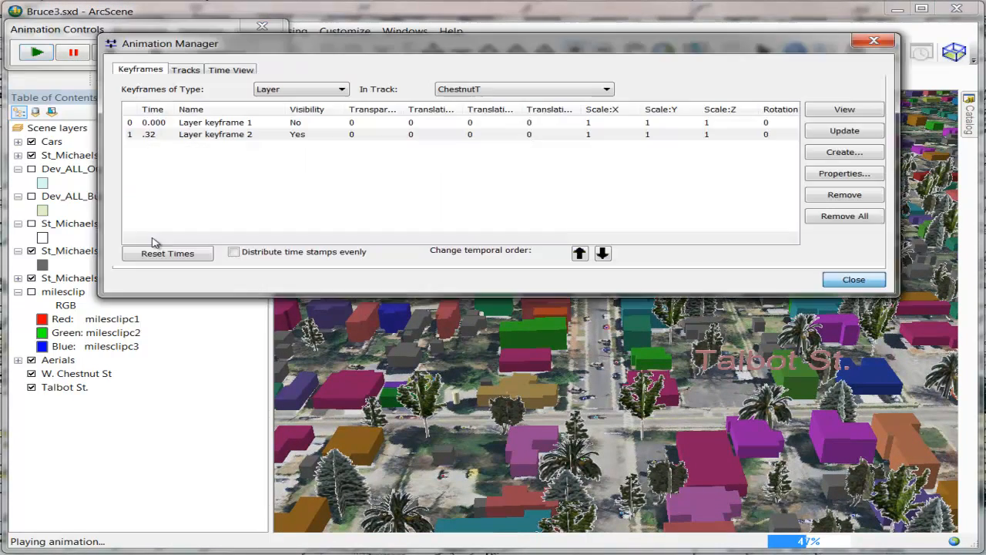
click(164, 135)
click(164, 134)
drag(165, 135, 139, 136)
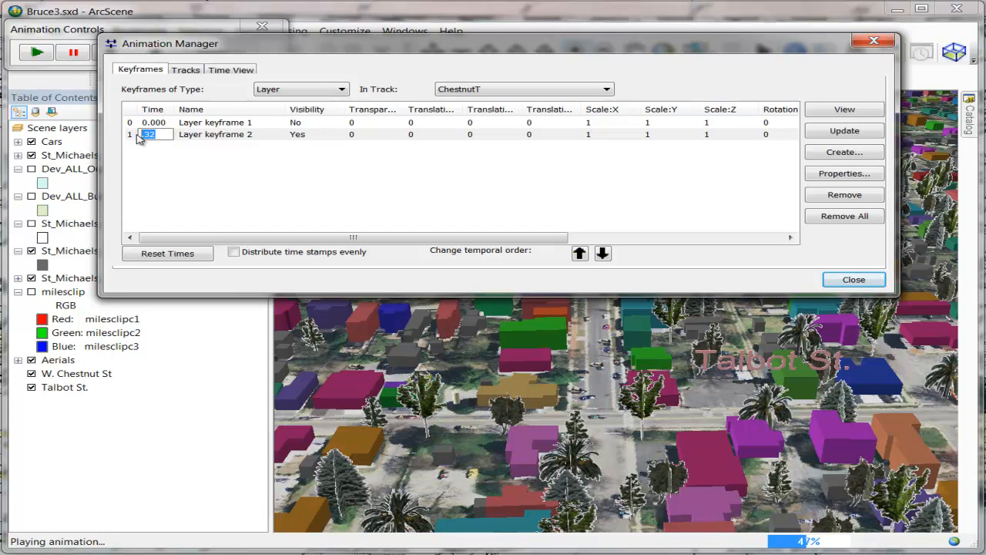
text(.25)
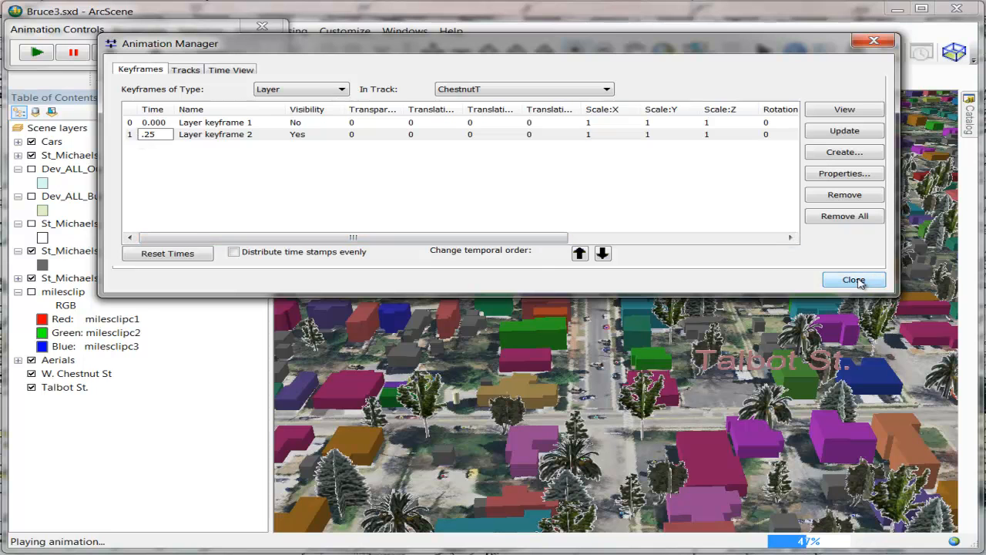
key(Return)
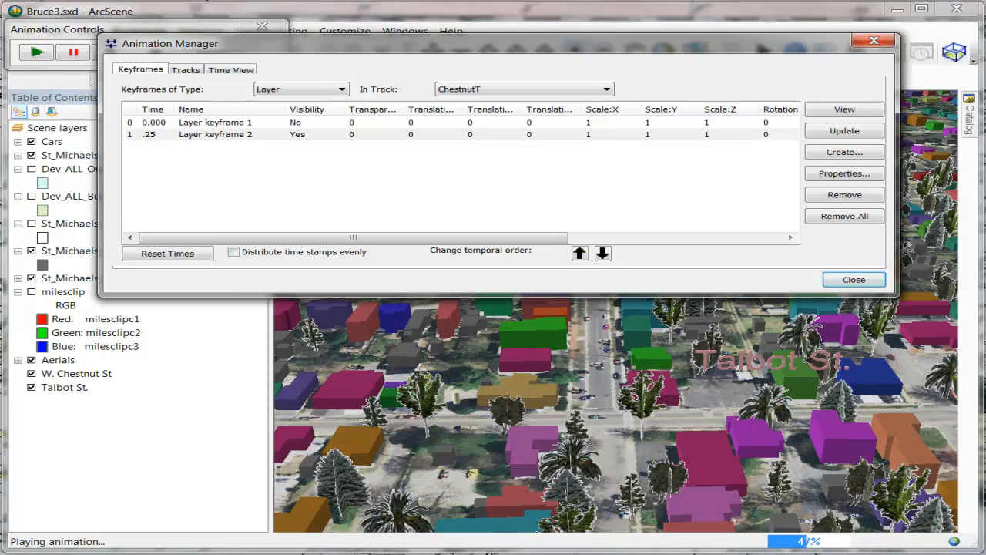
click(860, 281)
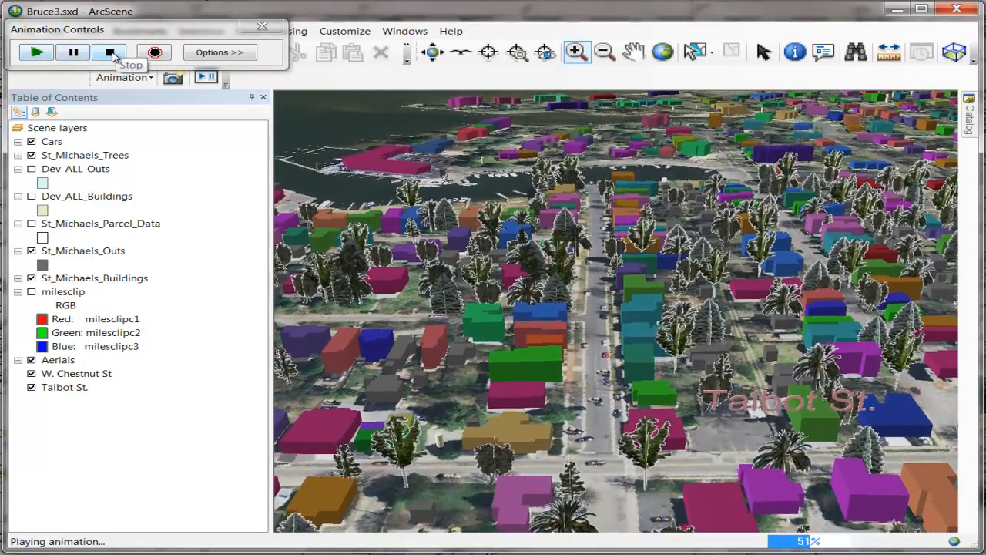
- Stop the animation and replay it from the start to check the W. Chestnut St label's new timing
click(110, 52)
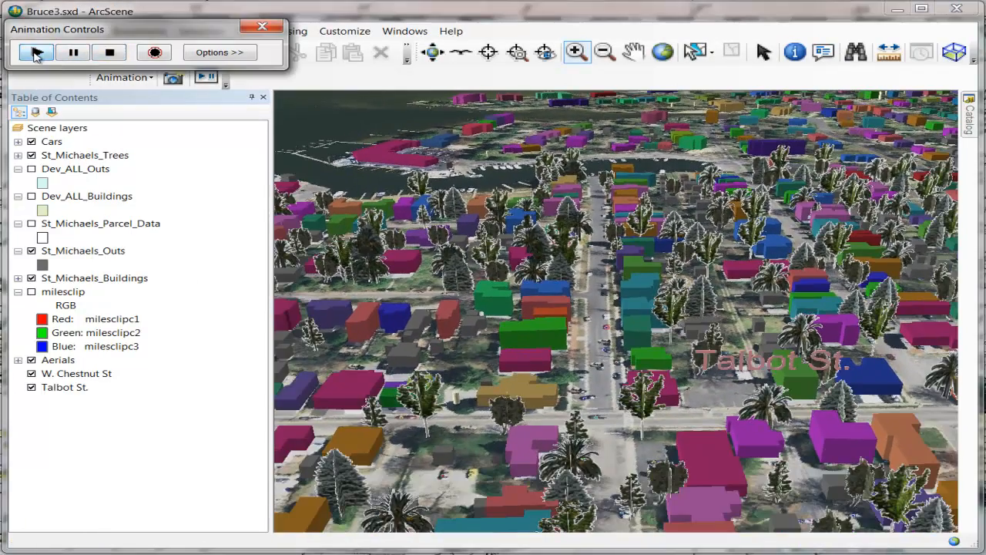
click(36, 54)
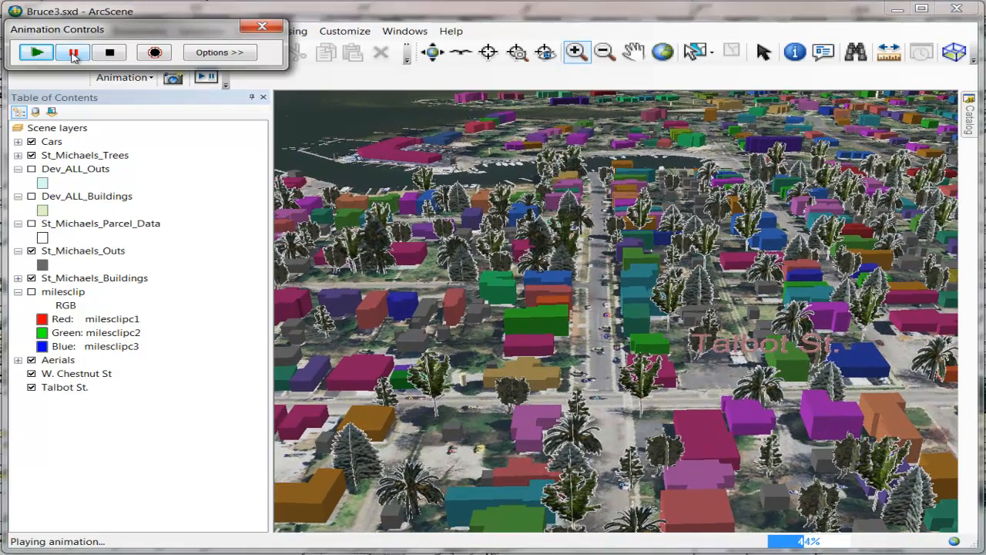
- Pause the animation near Talbot St. and start a new layer keyframe track named TalbotT with Talbot St. as source object
click(73, 54)
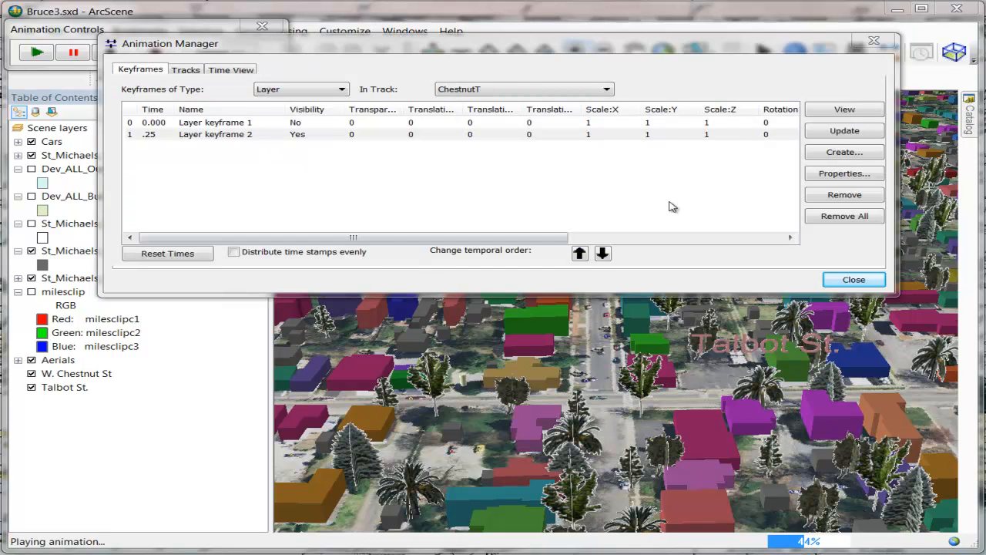
click(834, 154)
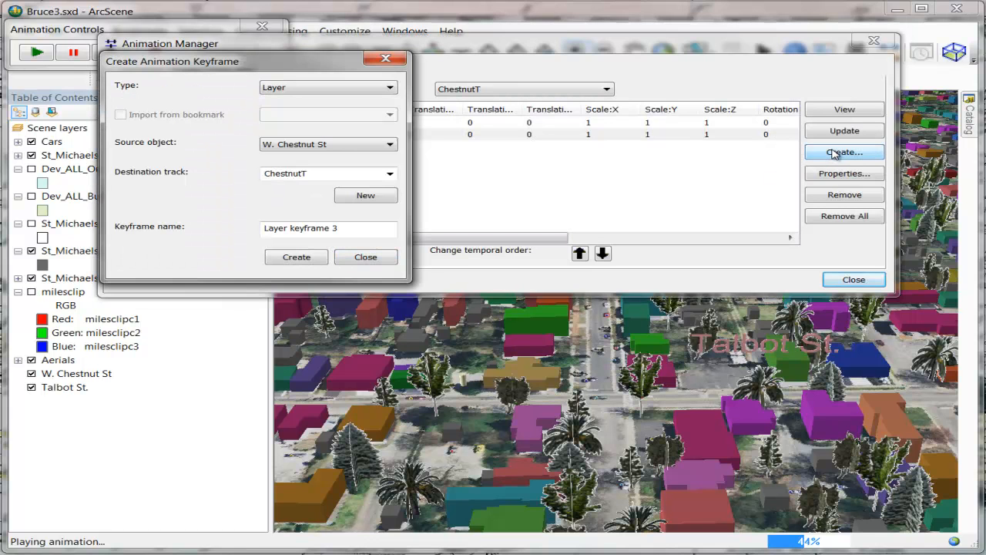
click(347, 149)
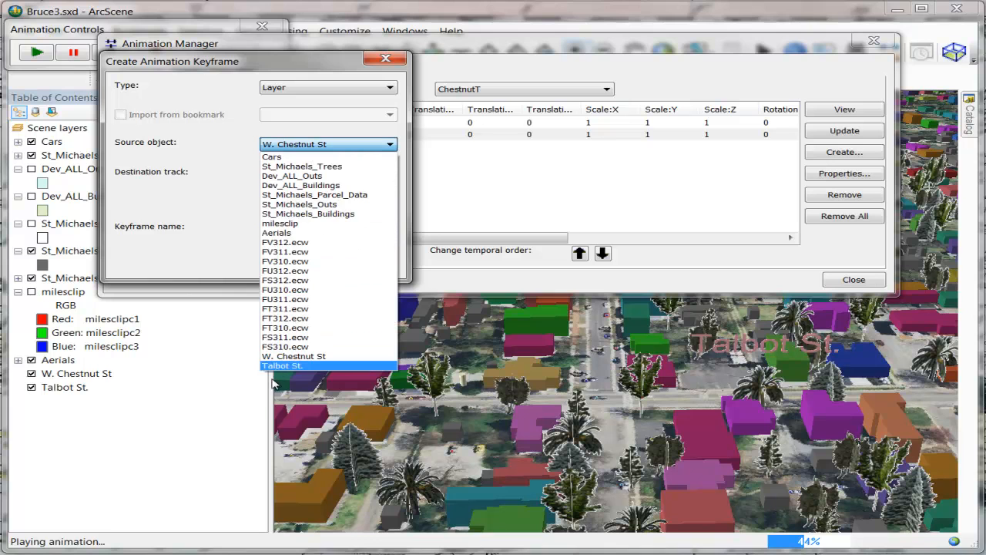
click(293, 367)
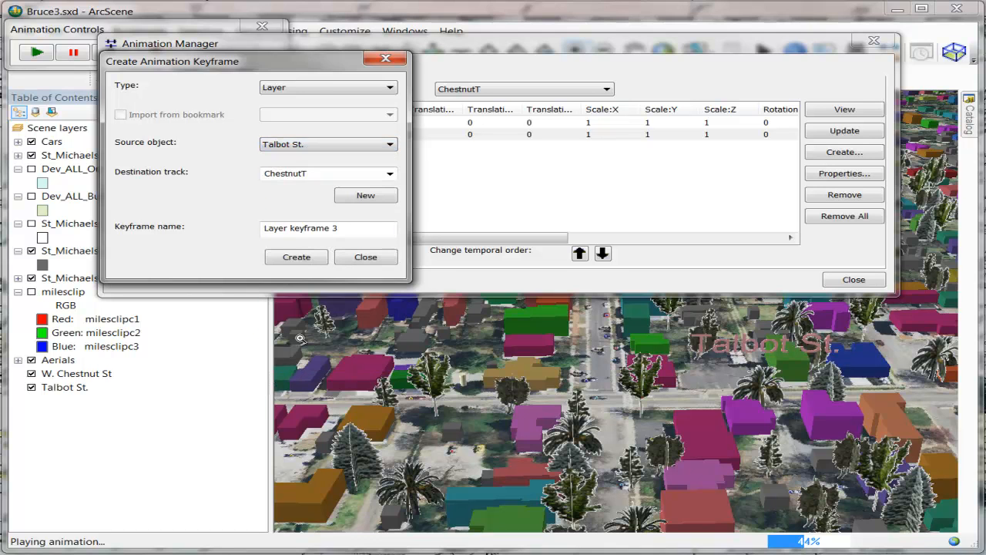
double_click(330, 172)
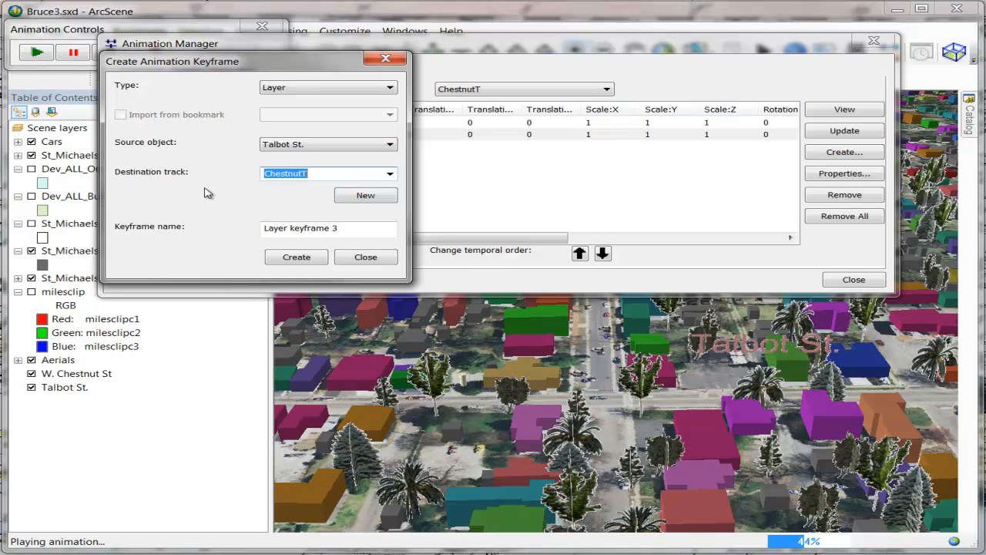
text(TalbotT)
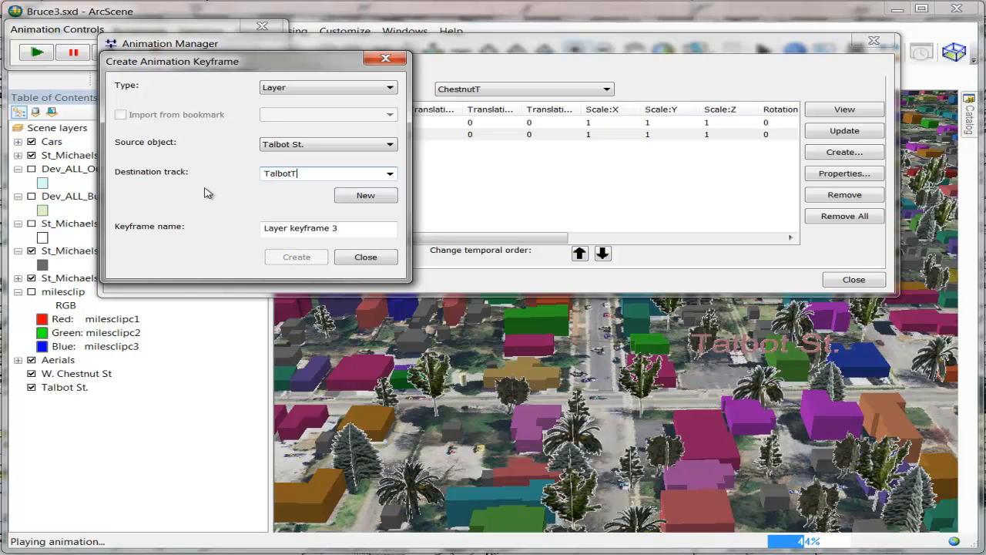
click(368, 197)
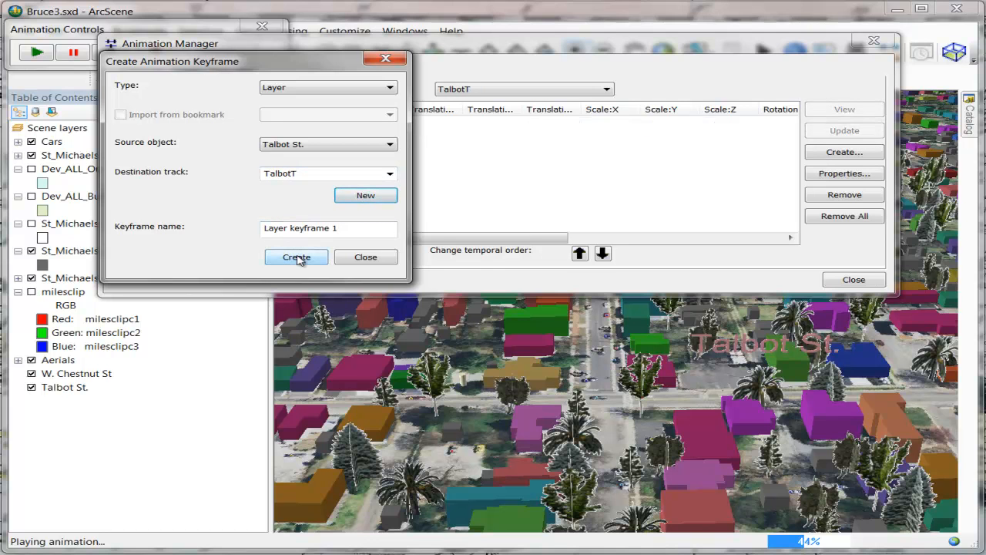
- Create two layer keyframes for the Talbot St. layer in the TalbotT track
click(299, 260)
click(299, 260)
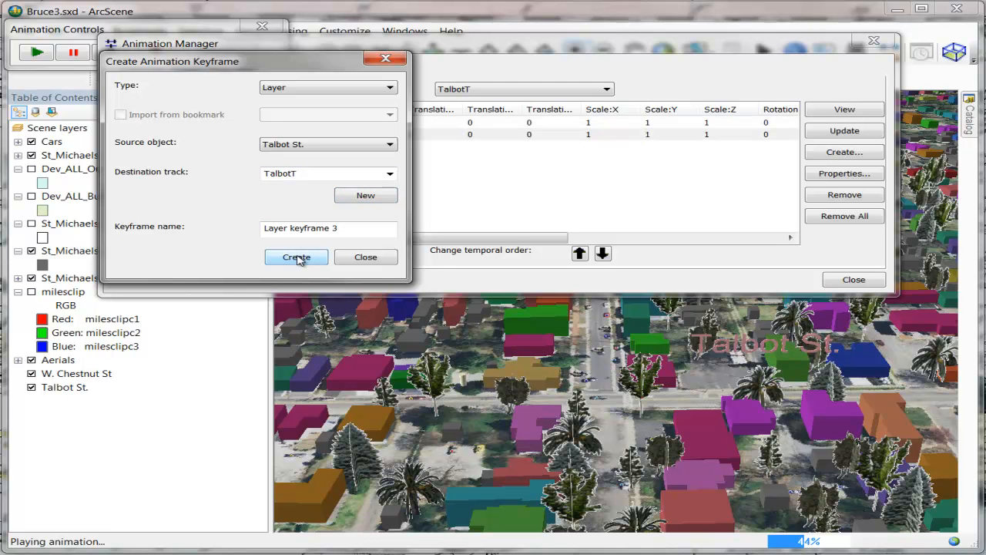
click(365, 262)
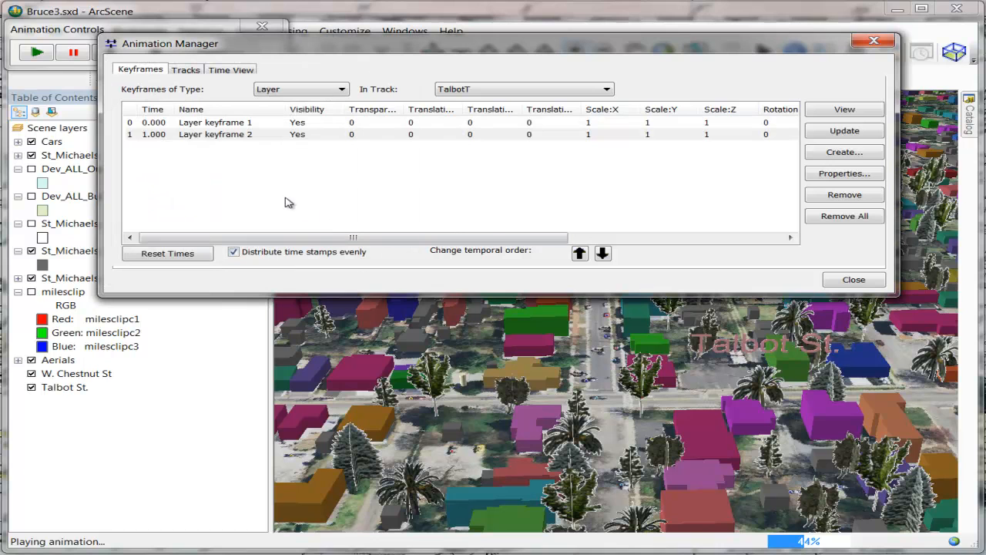
- Set the visibility of the first keyframe in the TalbotT track to No
click(302, 123)
click(312, 124)
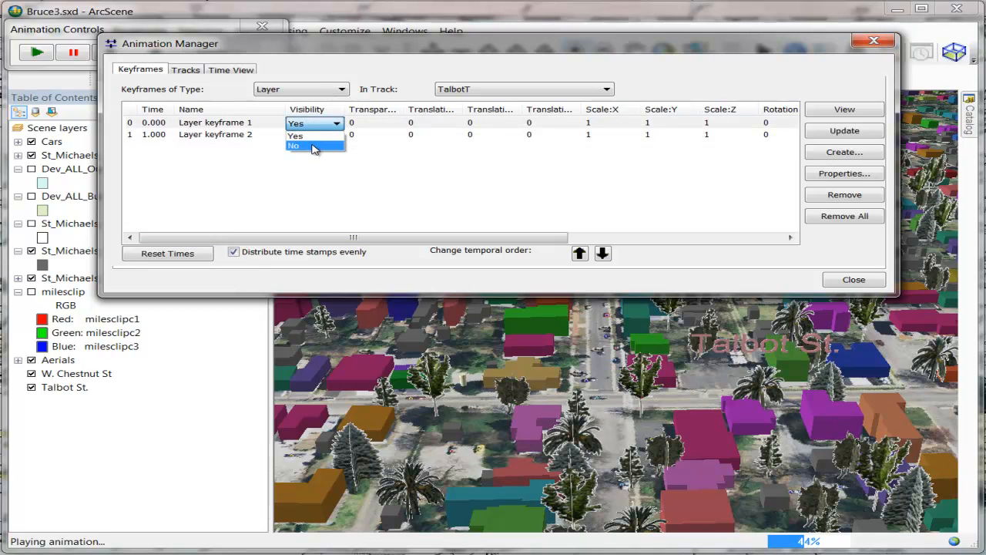
click(312, 146)
- Set the time of the second TalbotT keyframe to .48 and close the Animation Manager
click(164, 135)
click(164, 135)
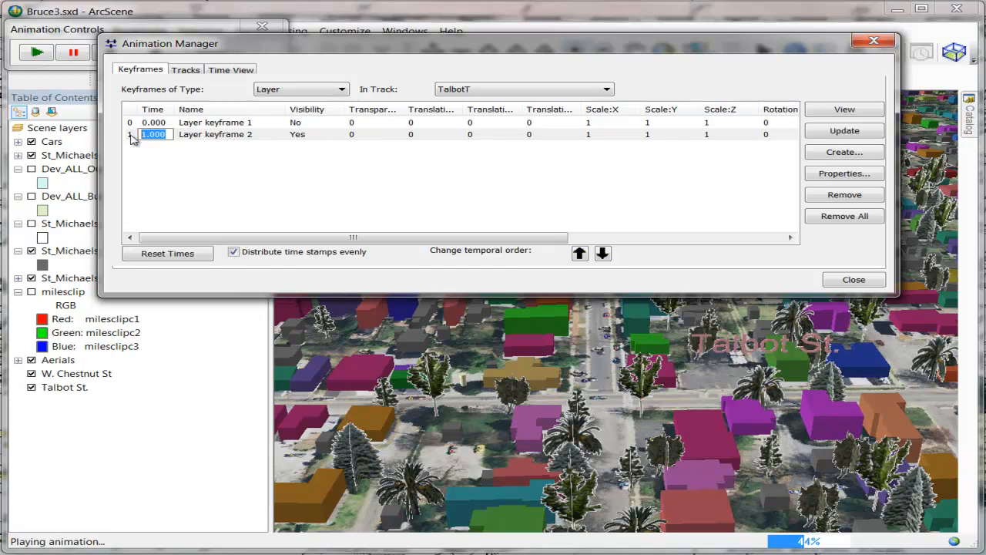
text(.48)
click(710, 192)
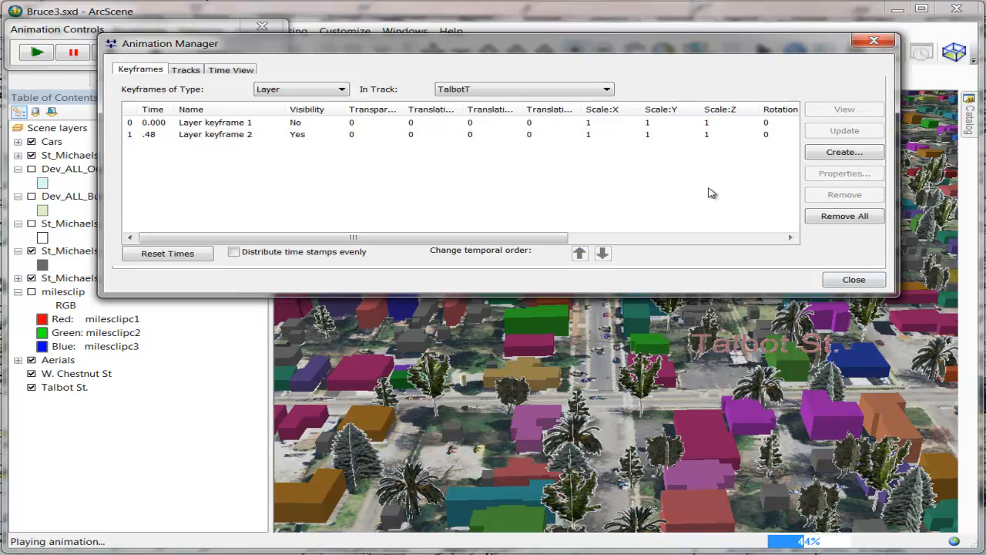
click(851, 280)
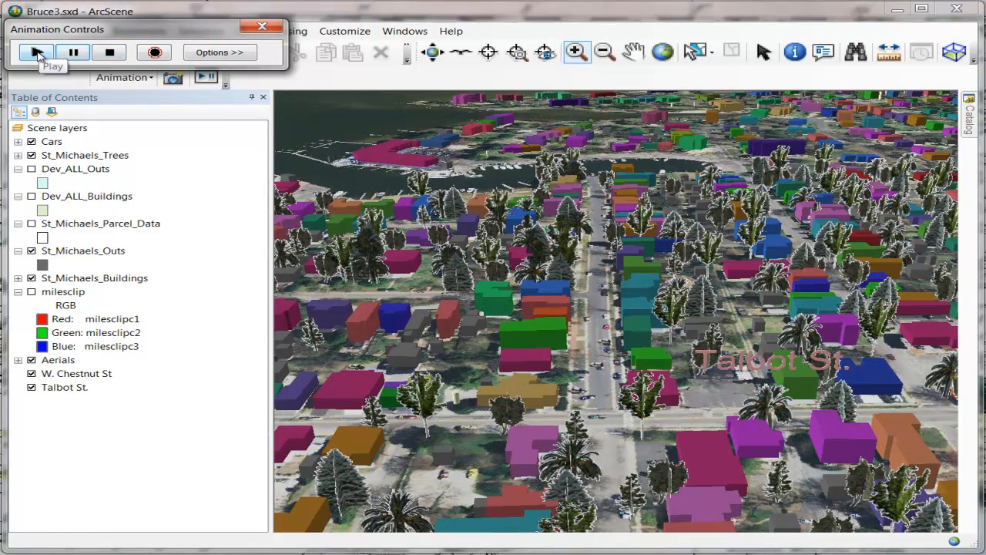
- Play the animation and pause it past the Talbot St. crossing to check the timing of both street labels
click(37, 52)
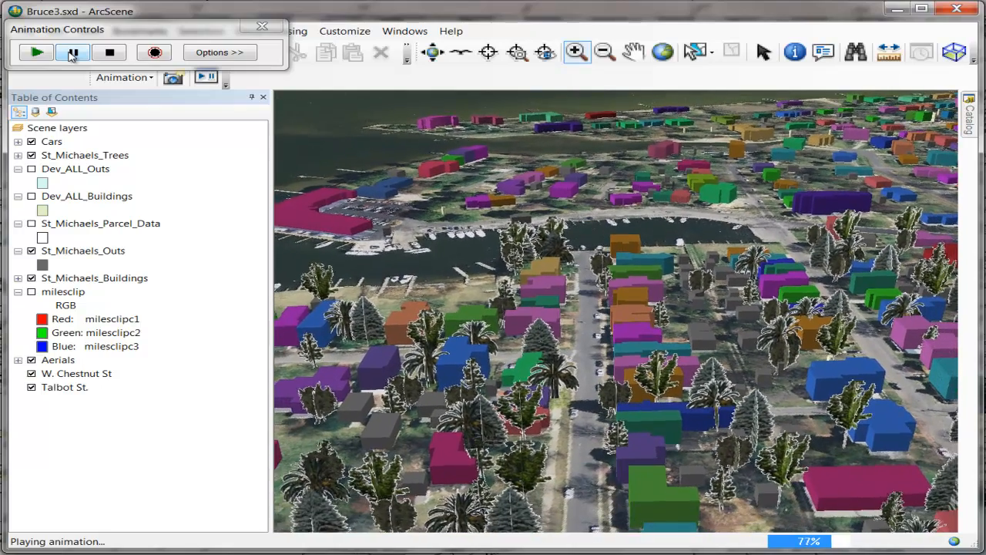
click(71, 57)
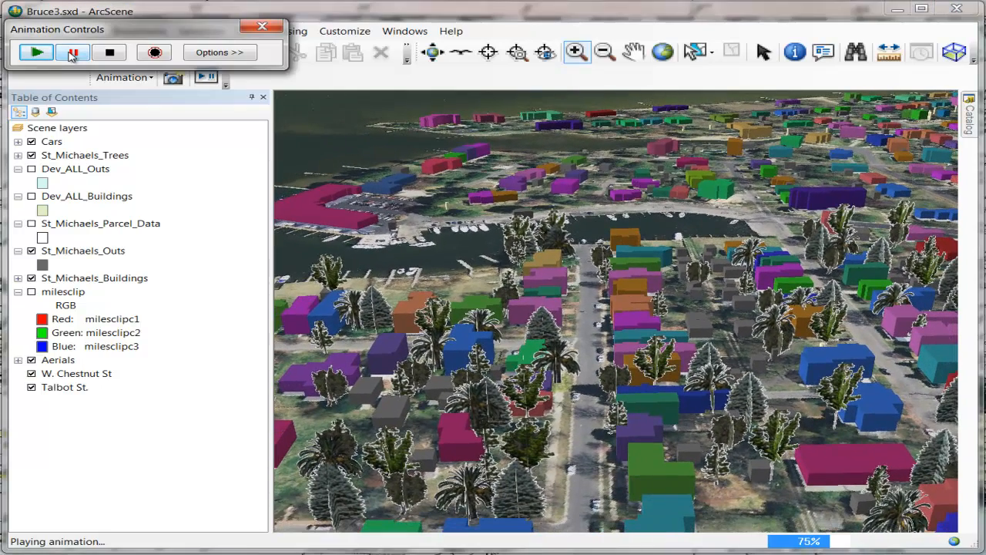